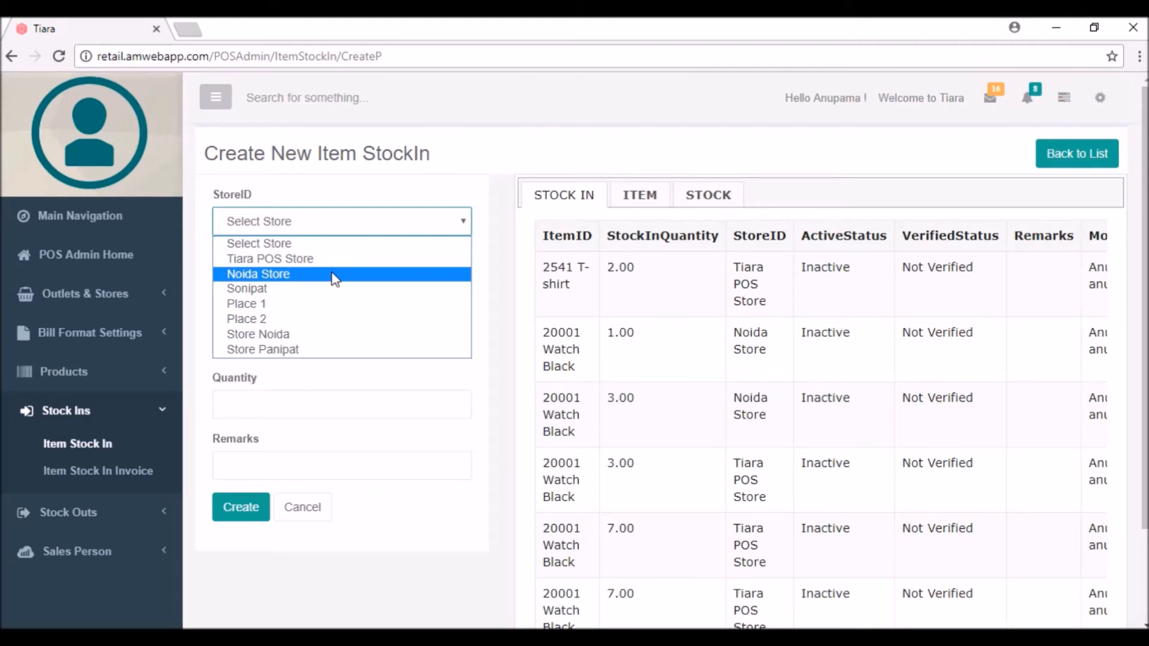
Set the new stock-in entry's store to Noida Store and choose the Fastrack Digital watch as its item
{"action": "left_click", "coordinate": [333, 274]}
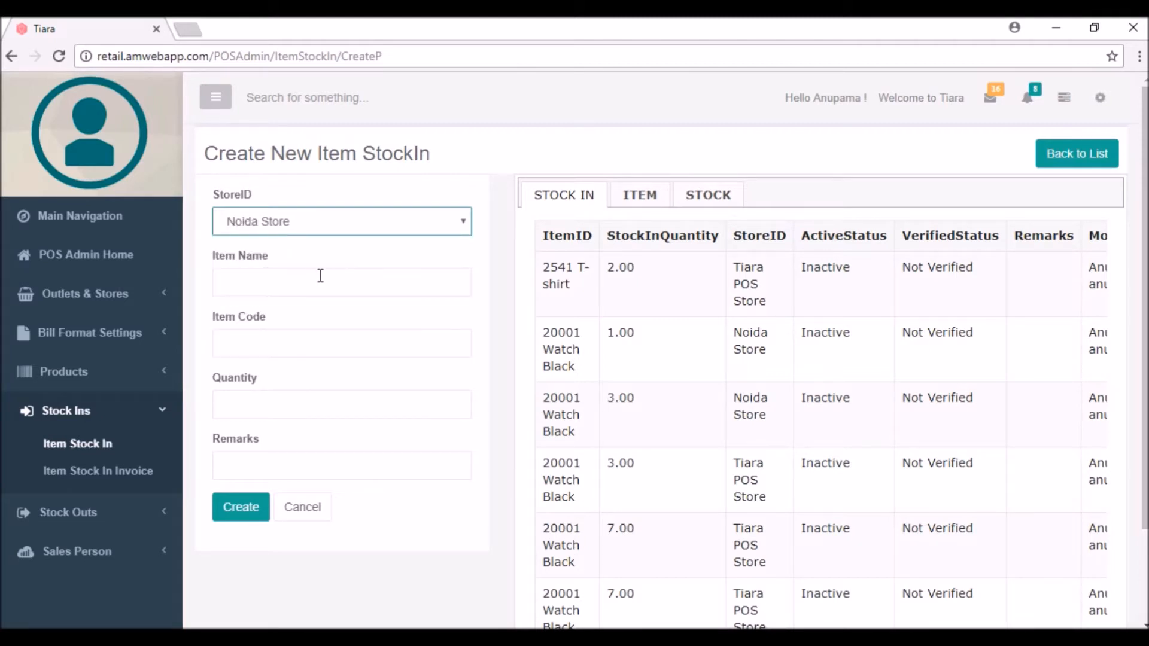
{"action": "left_click", "coordinate": [279, 293]}
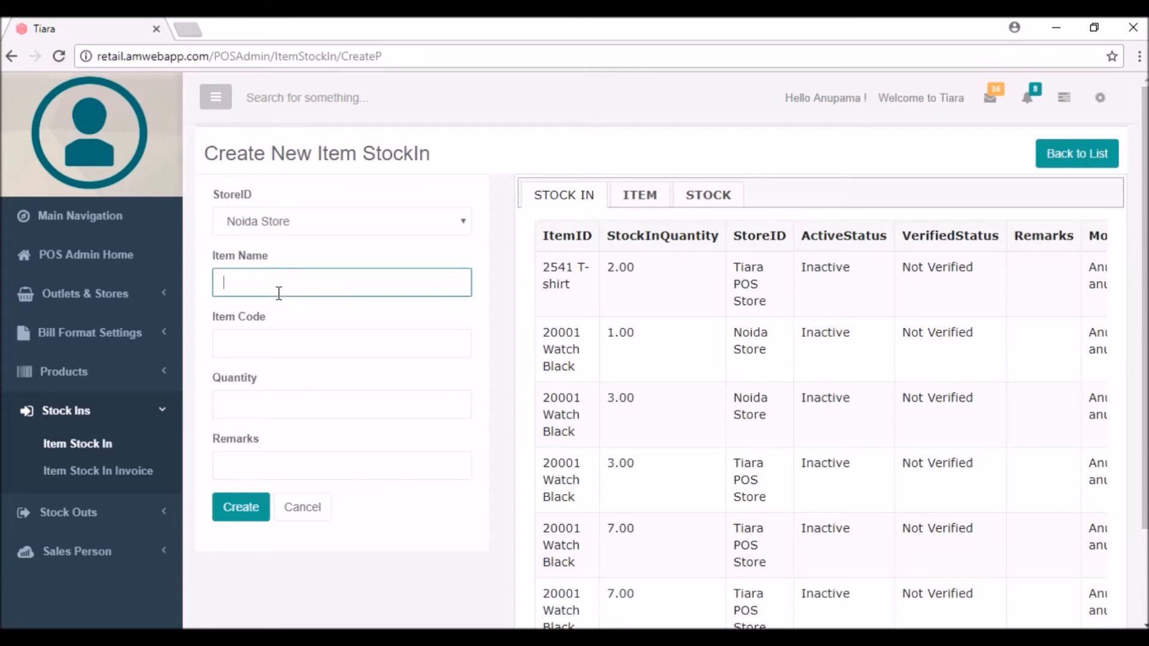
{"action": "type", "text": "wat"}
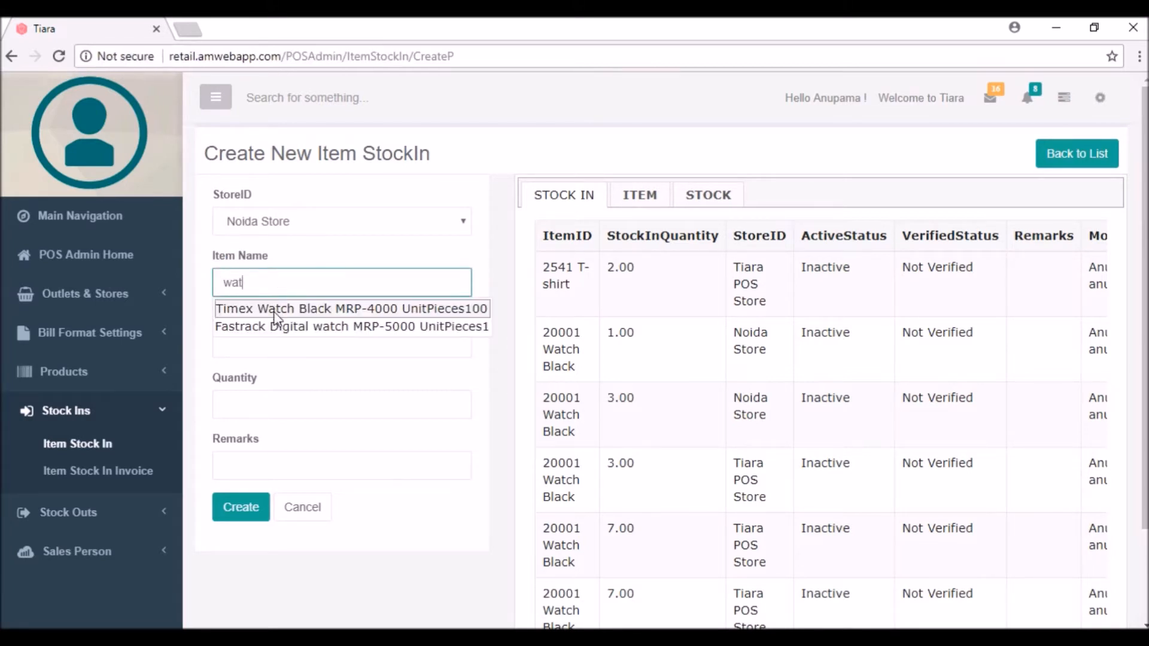
{"action": "left_click", "coordinate": [272, 334]}
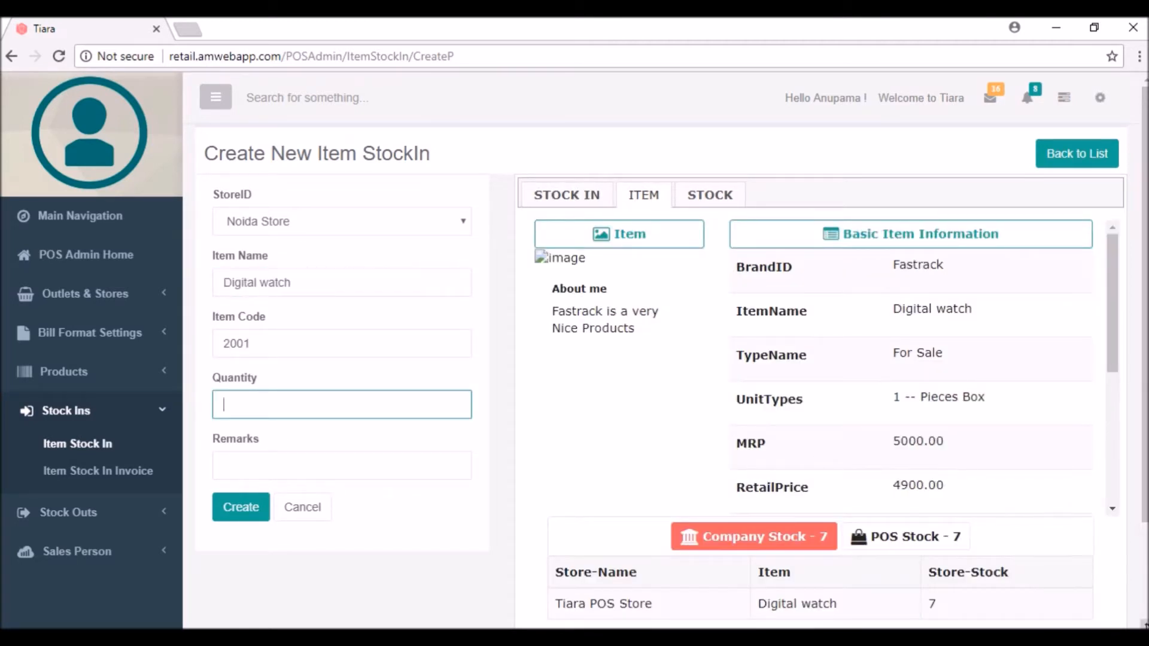
Create the stock-in entry with a quantity of 20 and view the item's stock by store
{"action": "scroll", "coordinate": [1138, 622], "scroll_direction": "down", "scroll_amount": 2}
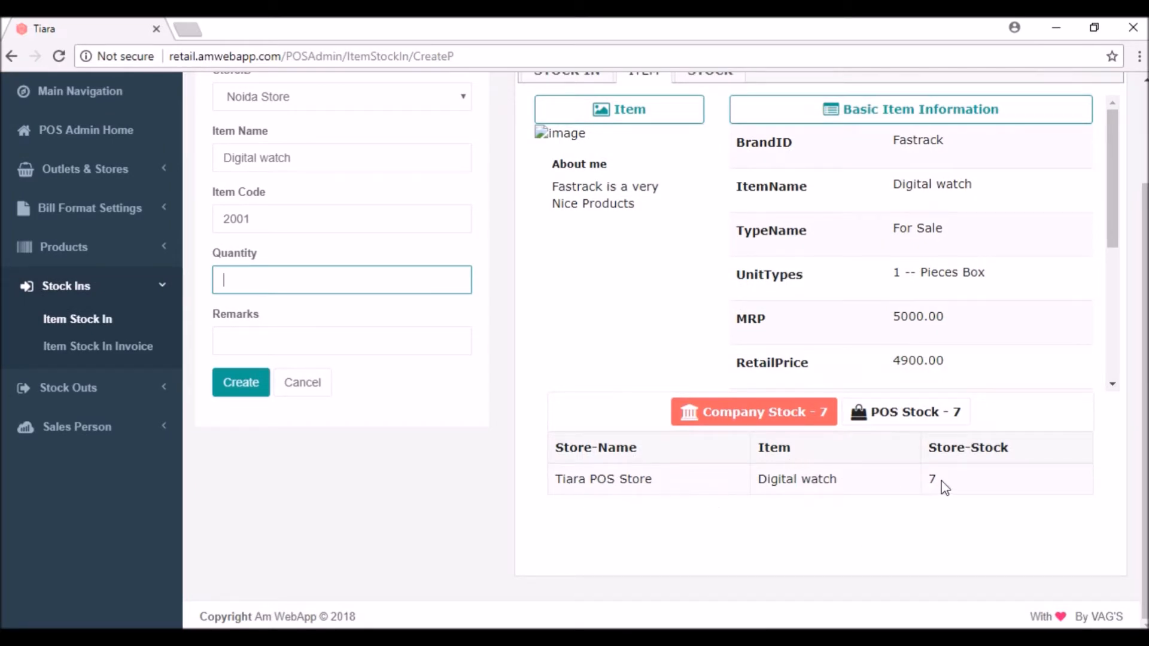
{"action": "left_click_drag", "start_coordinate": [1145, 294], "coordinate": [1145, 224]}
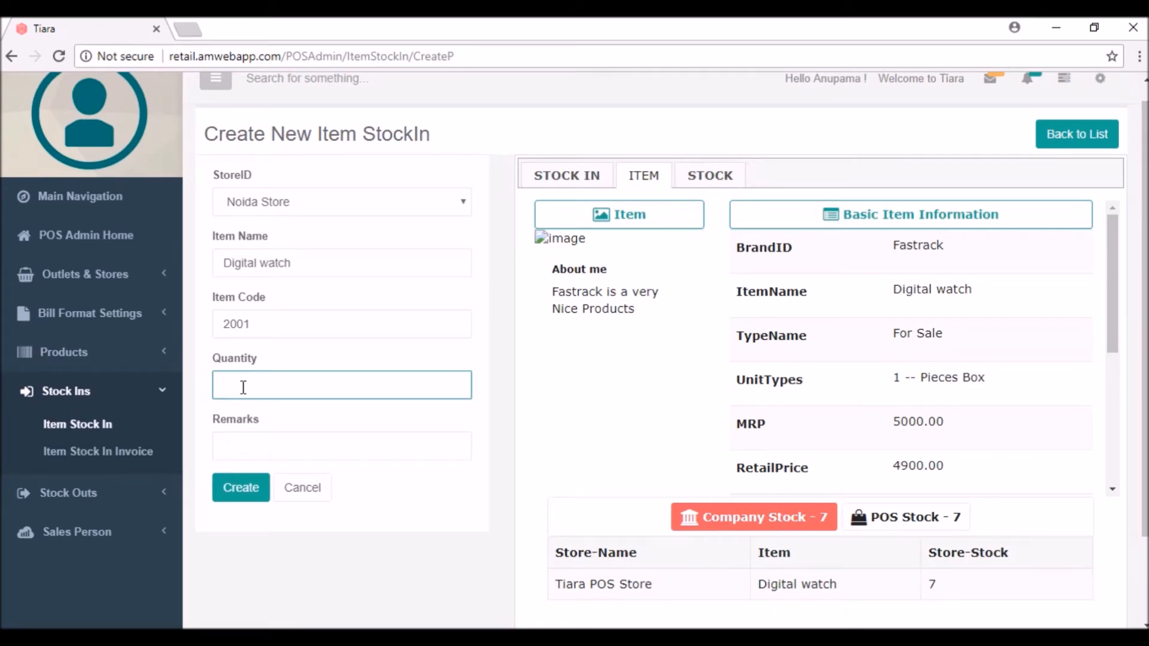
{"action": "type", "text": "20"}
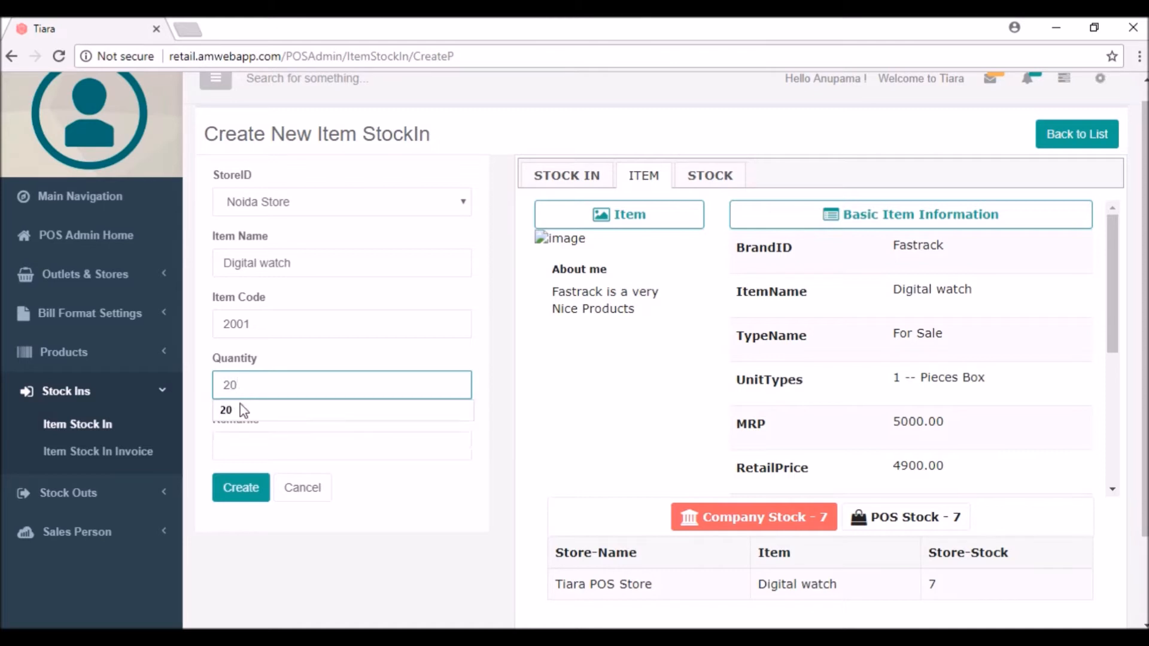
{"action": "left_click", "coordinate": [240, 488]}
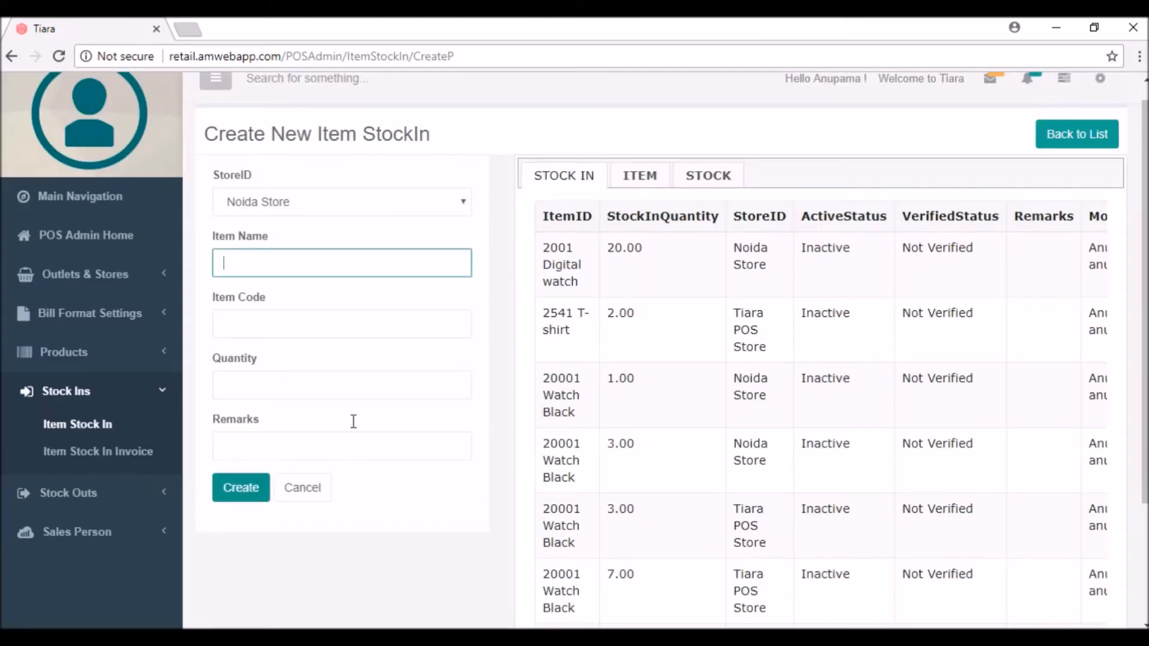
{"action": "left_click", "coordinate": [707, 178]}
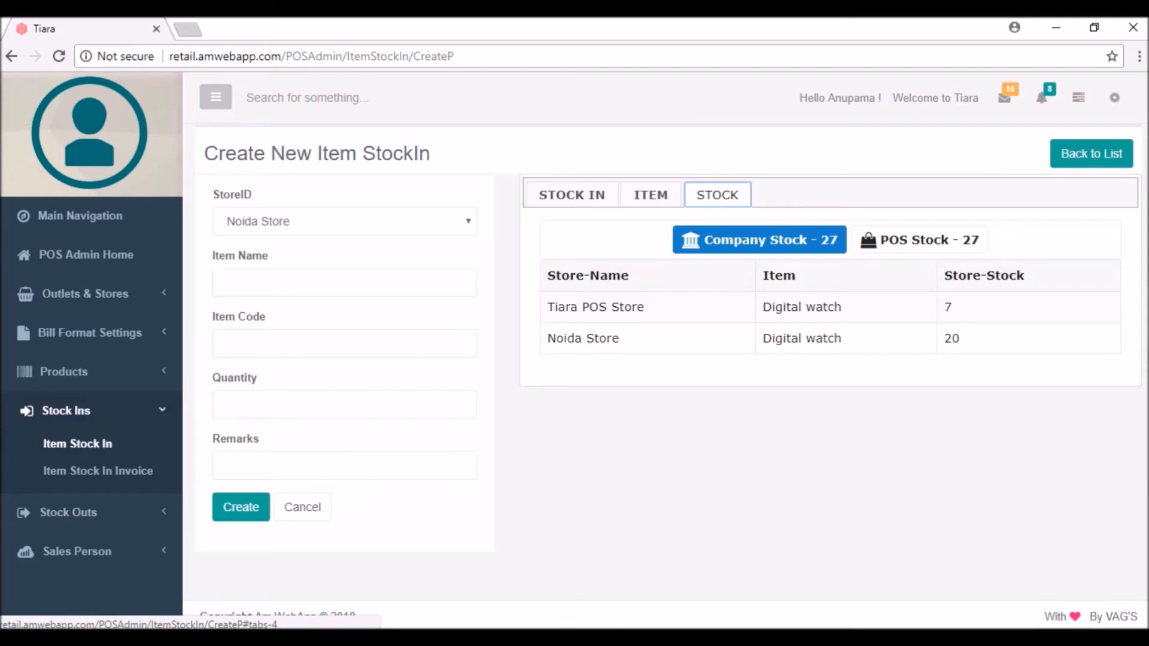
Switch to the Warehouse Stock.PNG diagram in Photos and draw a check mark on the Stock Transfer box
{"action": "left_click", "coordinate": [589, 637]}
{"action": "left_click", "coordinate": [719, 583]}
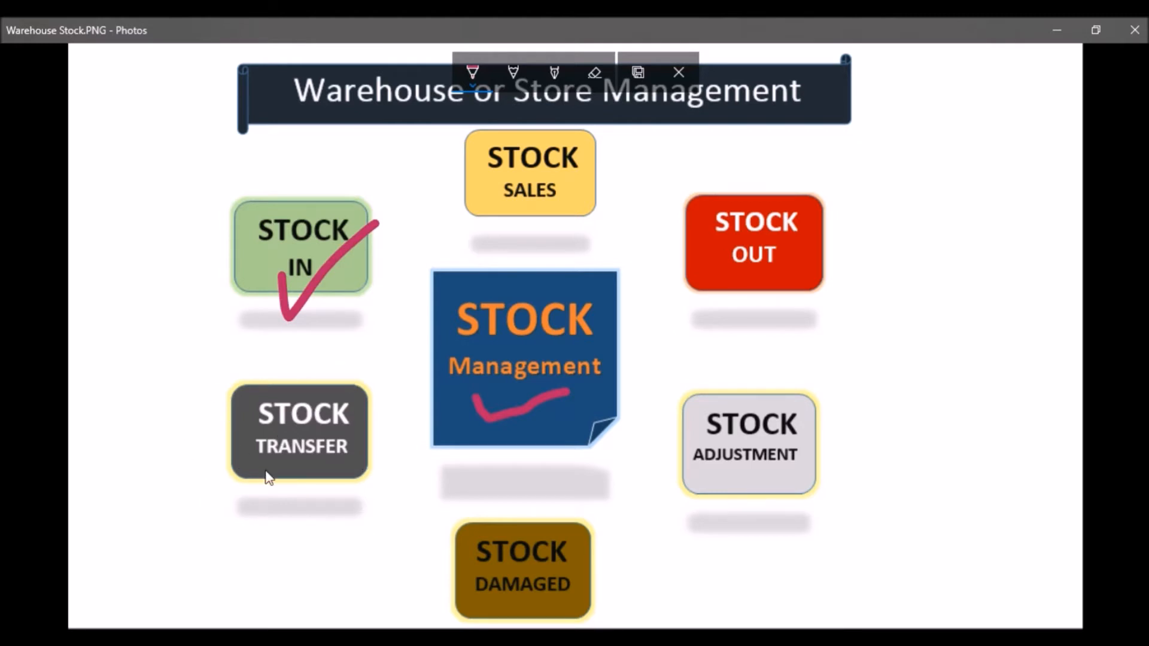
{"action": "left_click_drag", "start_coordinate": [264, 477], "coordinate": [334, 428]}
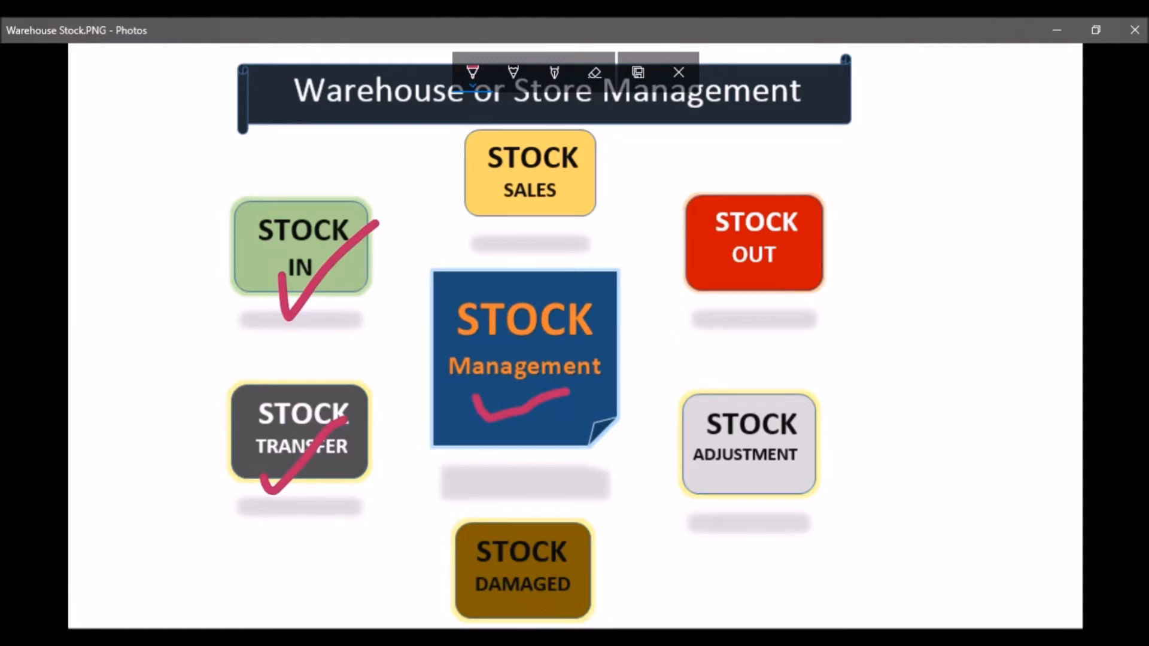
Return to the Tiara web application in the browser and open a new item store stock transfer form
{"action": "key", "text": "alt+Tab"}
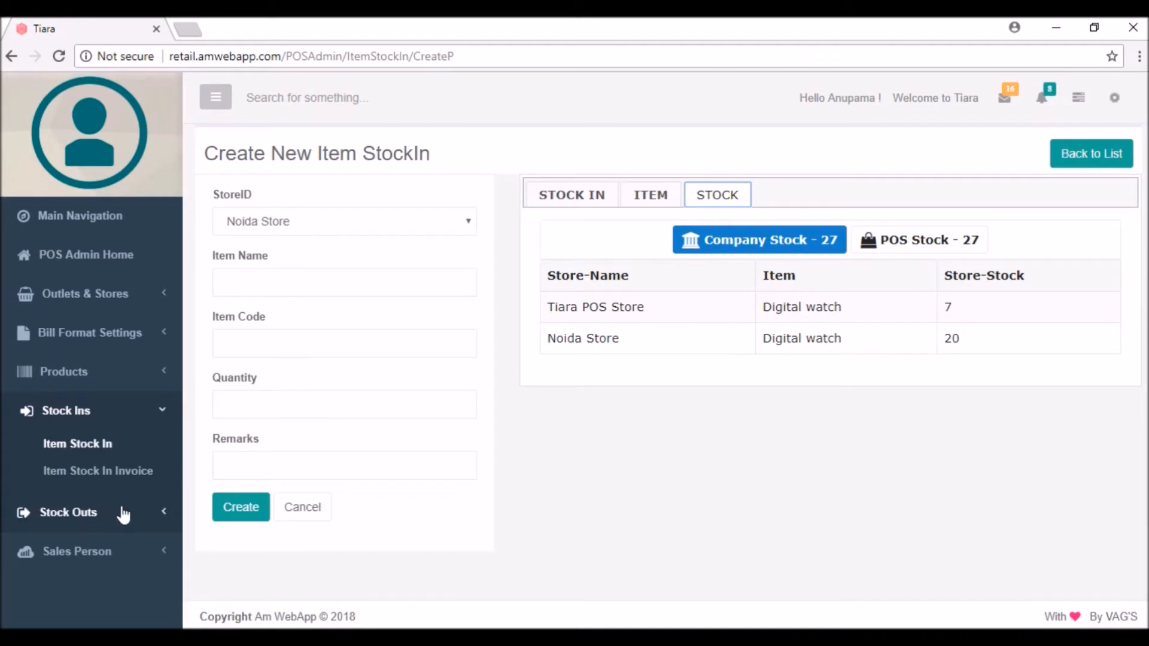
{"action": "left_click", "coordinate": [91, 513]}
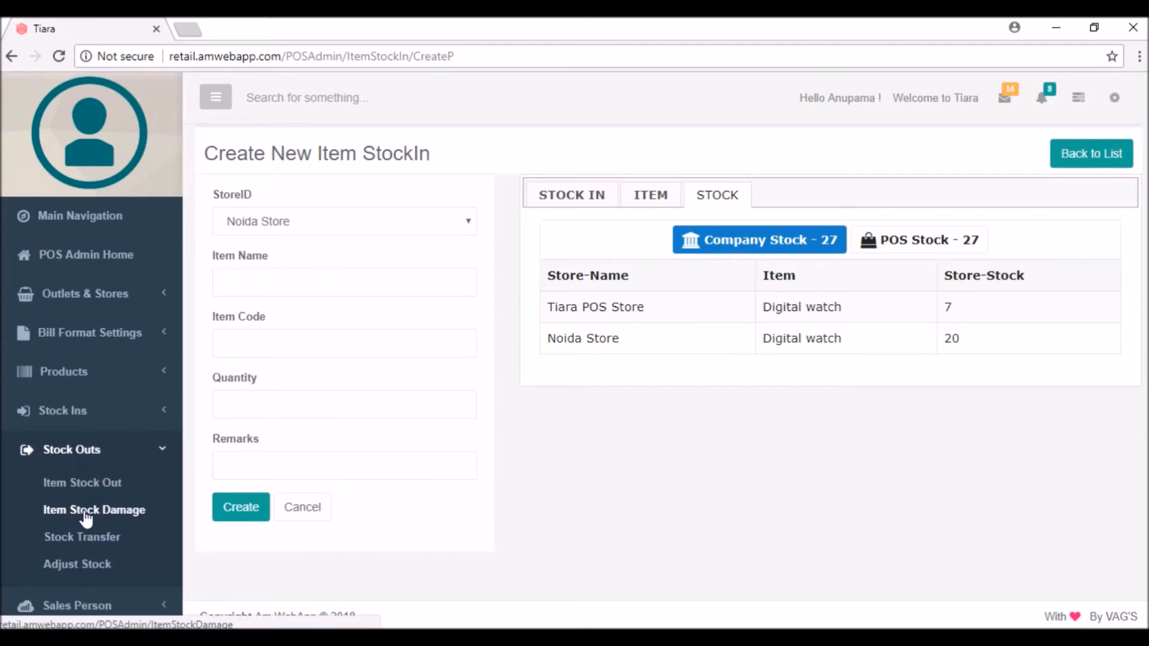
{"action": "left_click", "coordinate": [82, 539]}
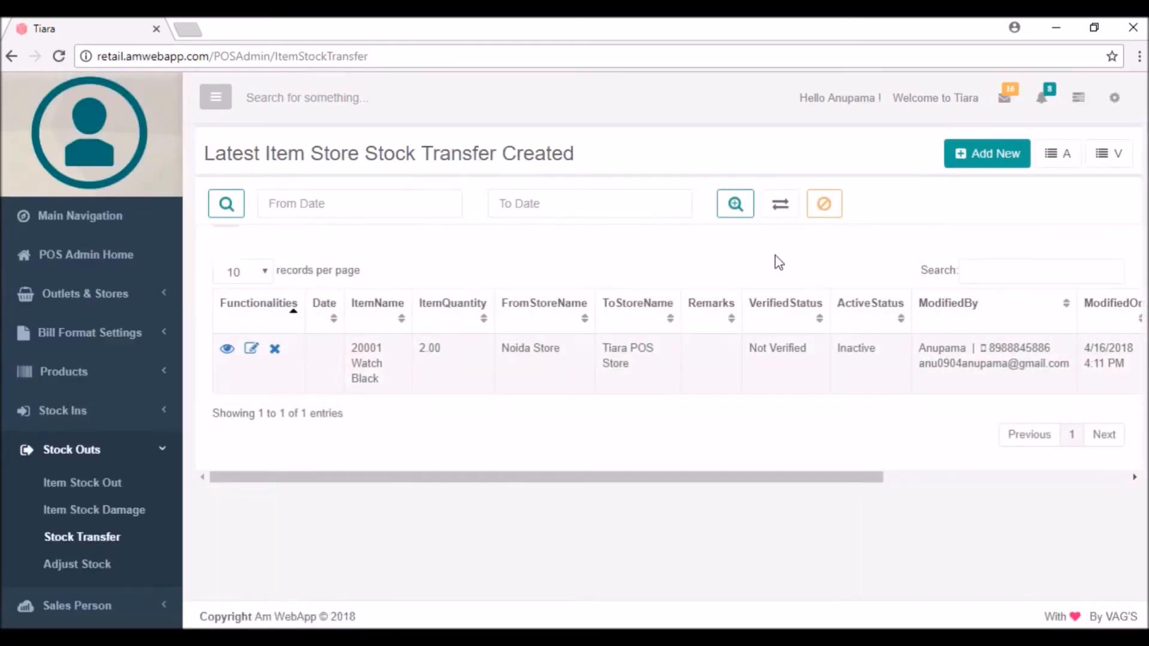
{"action": "left_click", "coordinate": [987, 154]}
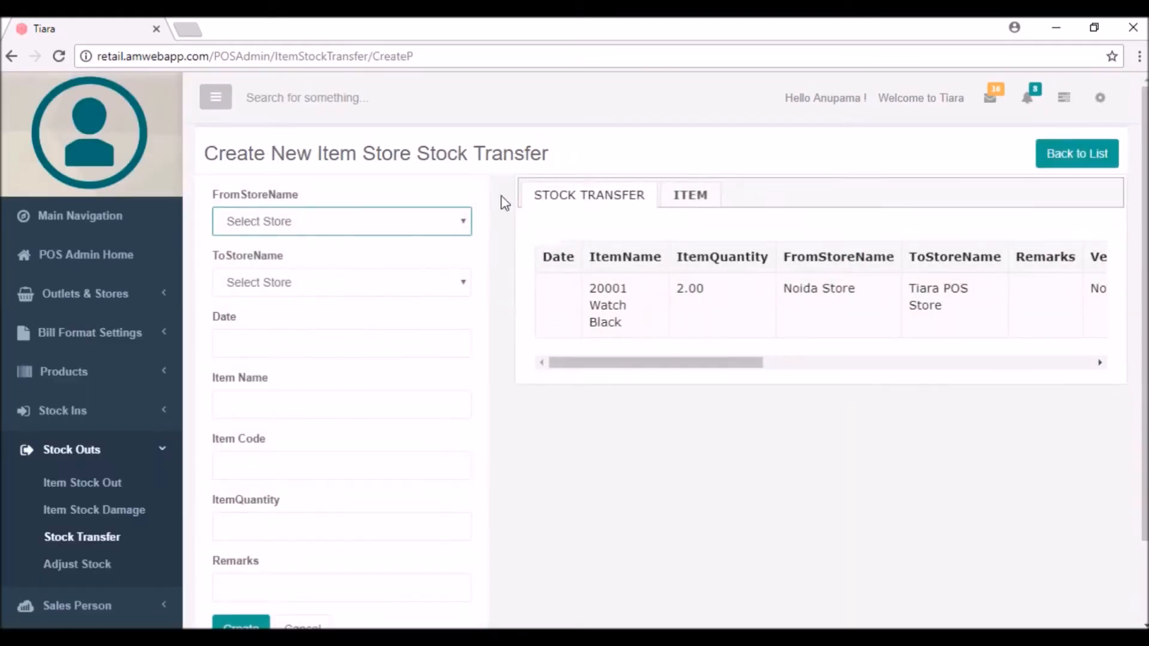
Set the transfer from Noida Store to Sonipat, dated April 17, 2018
{"action": "left_click", "coordinate": [389, 226]}
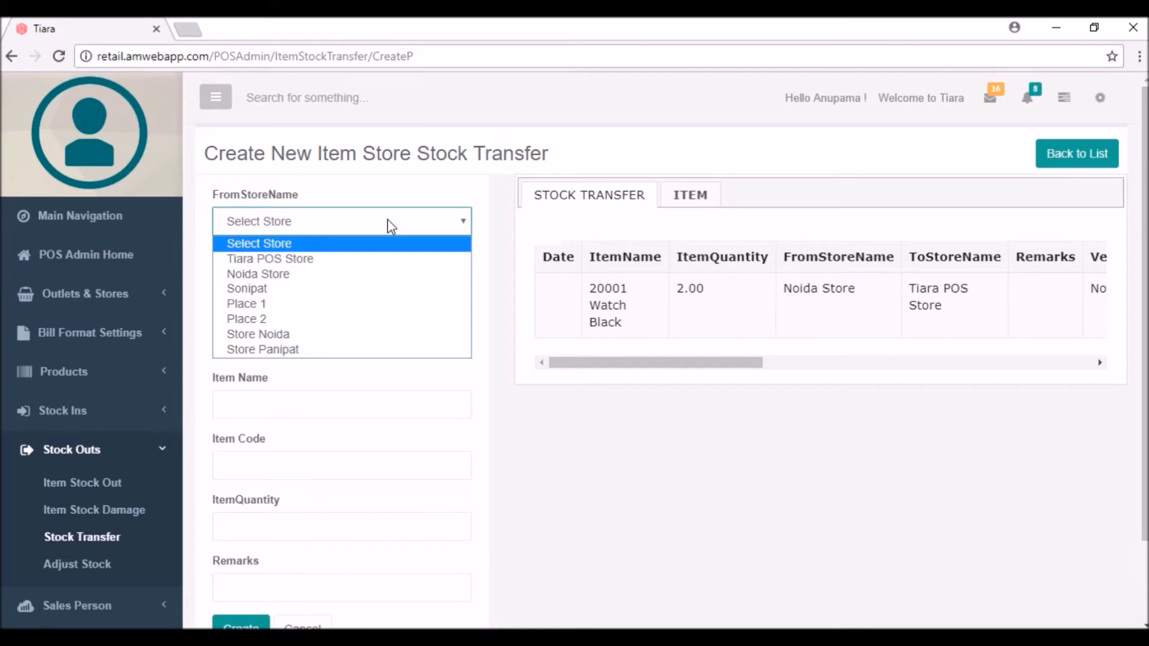
{"action": "left_click", "coordinate": [299, 274]}
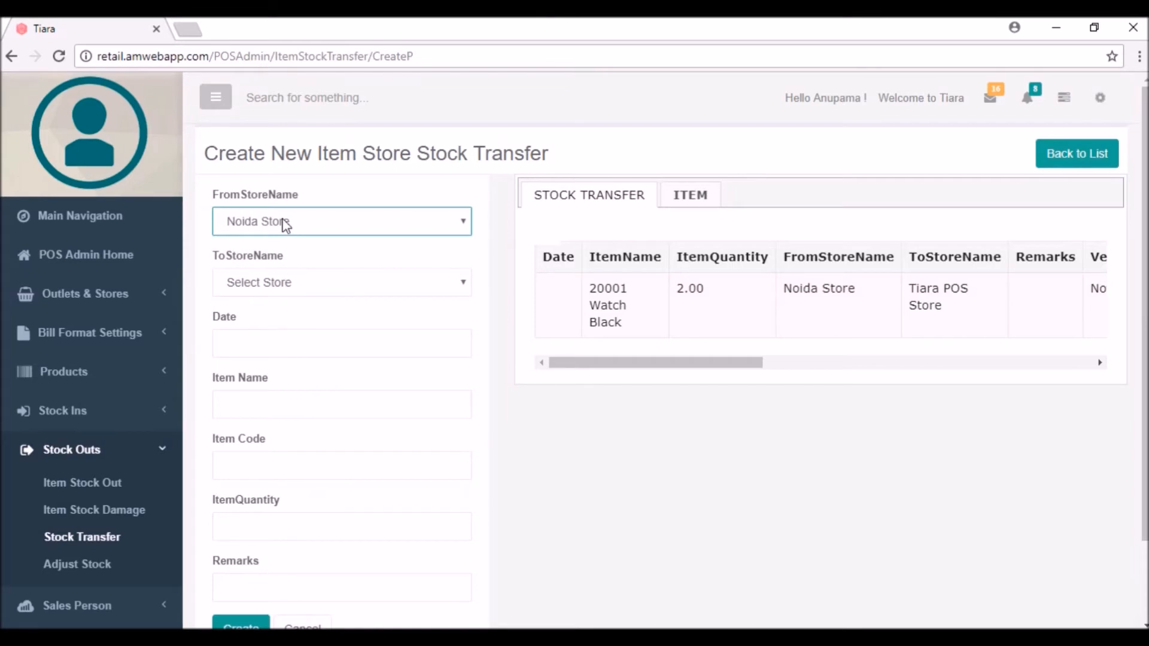
{"action": "left_click", "coordinate": [290, 288]}
{"action": "left_click", "coordinate": [273, 347]}
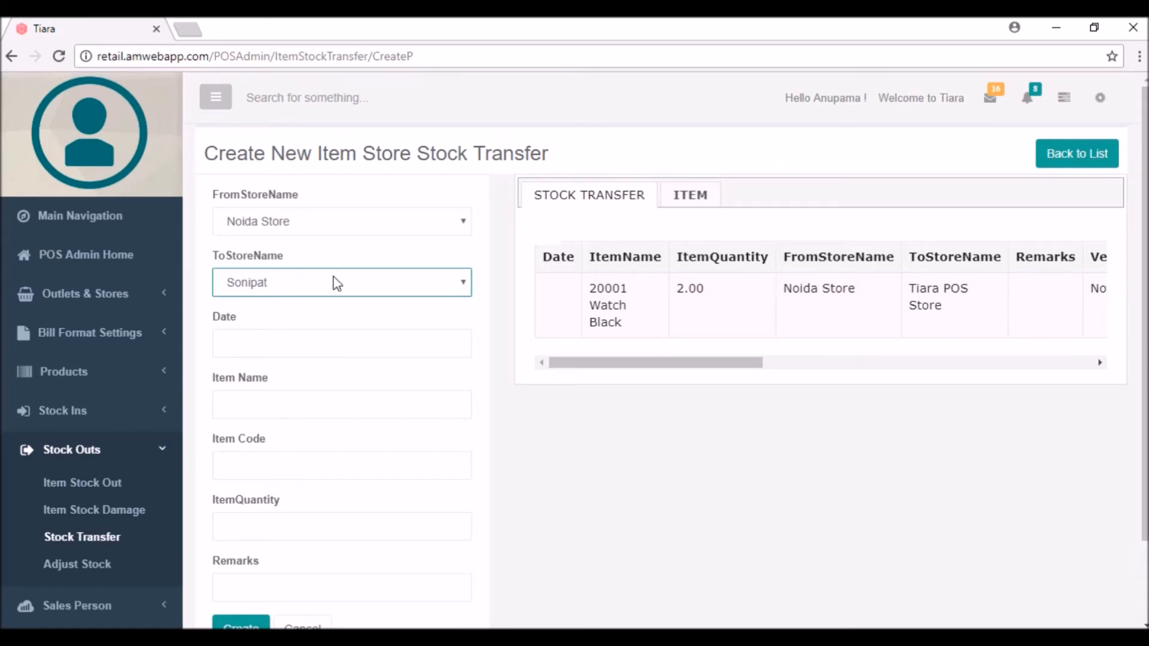
{"action": "left_click", "coordinate": [240, 412]}
{"action": "left_click", "coordinate": [253, 334]}
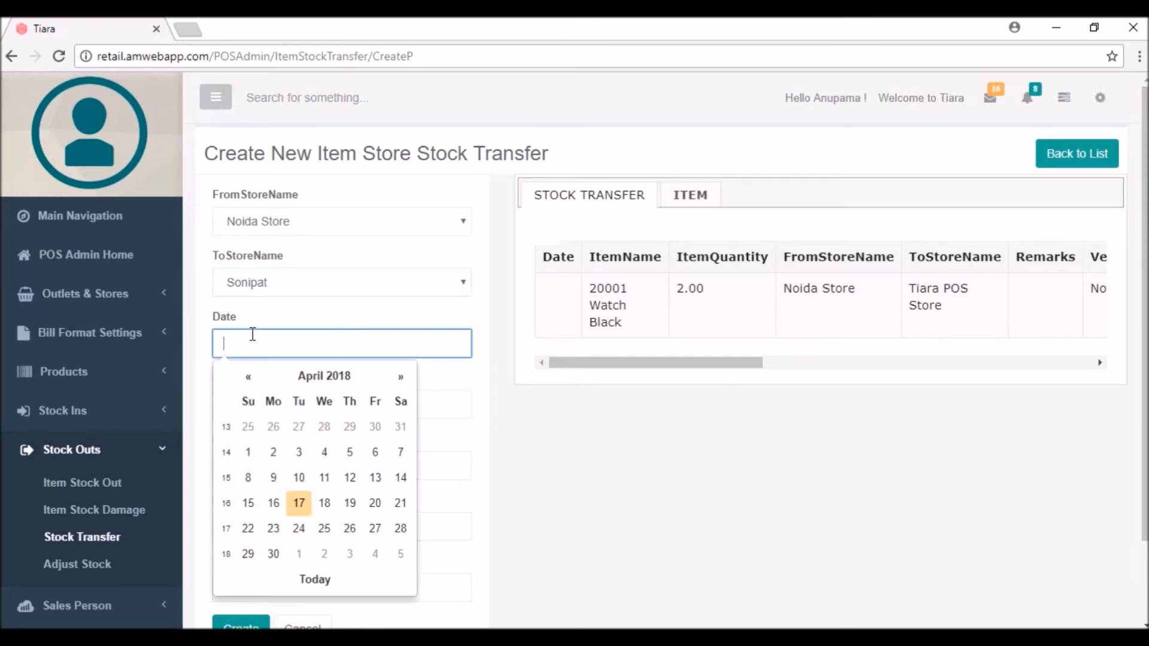
{"action": "left_click", "coordinate": [298, 503]}
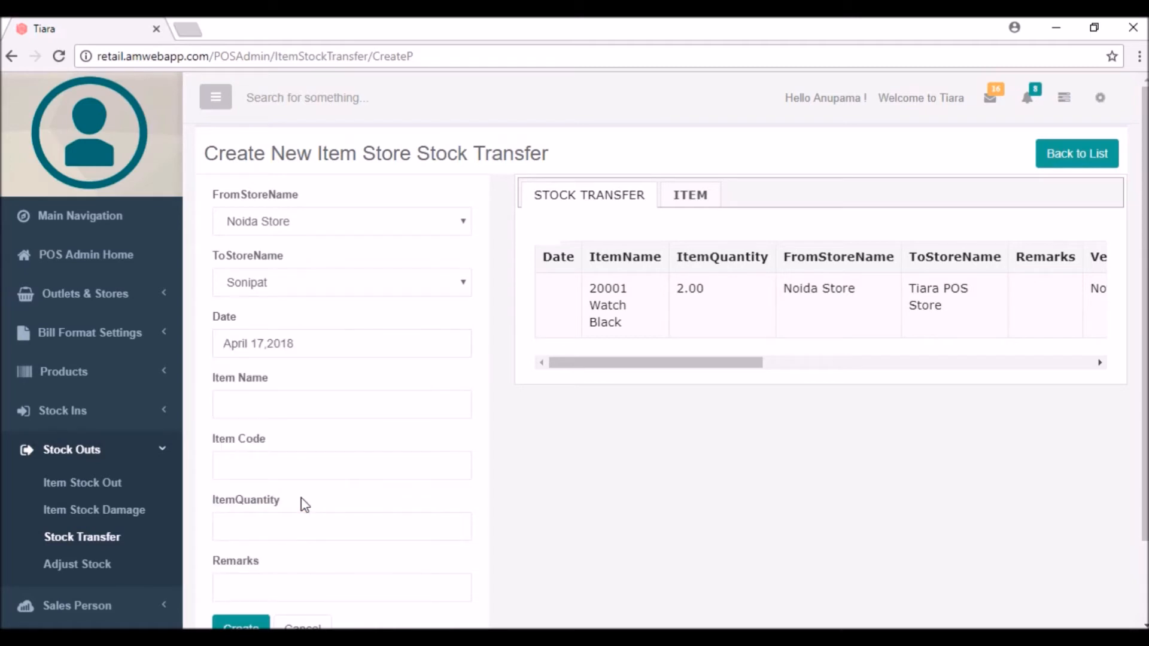
Choose the Fastrack Digital watch with a quantity of 10 and create the stock transfer
{"action": "left_click", "coordinate": [267, 413]}
{"action": "type", "text": "wat"}
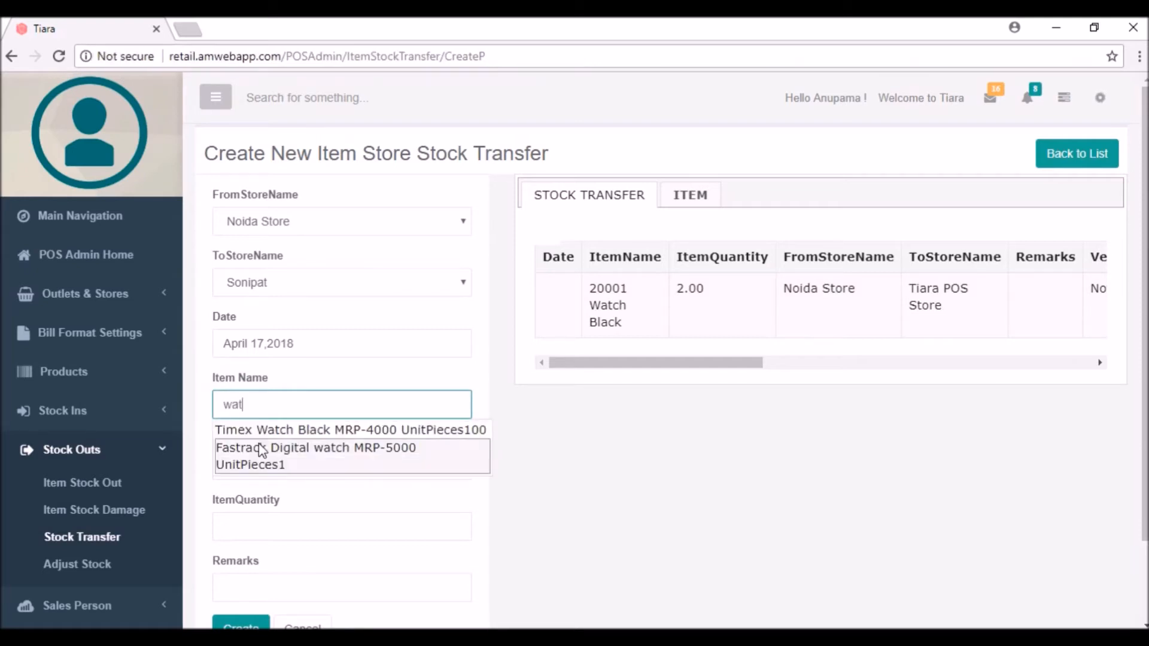
{"action": "left_click", "coordinate": [261, 455]}
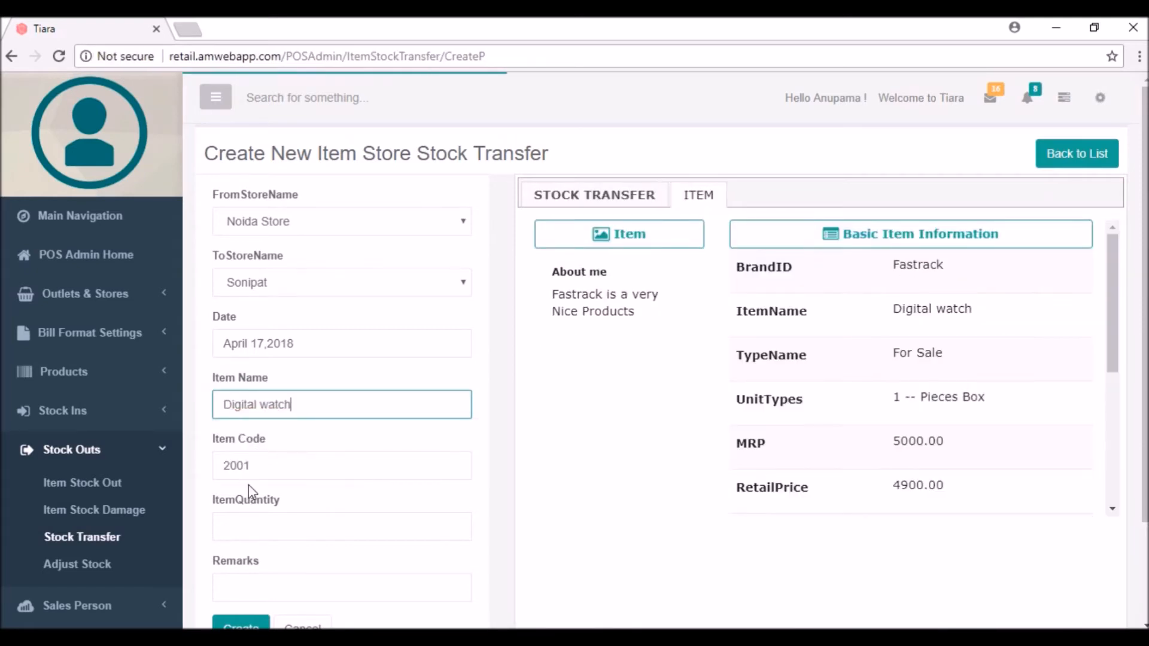
{"action": "left_click", "coordinate": [248, 525]}
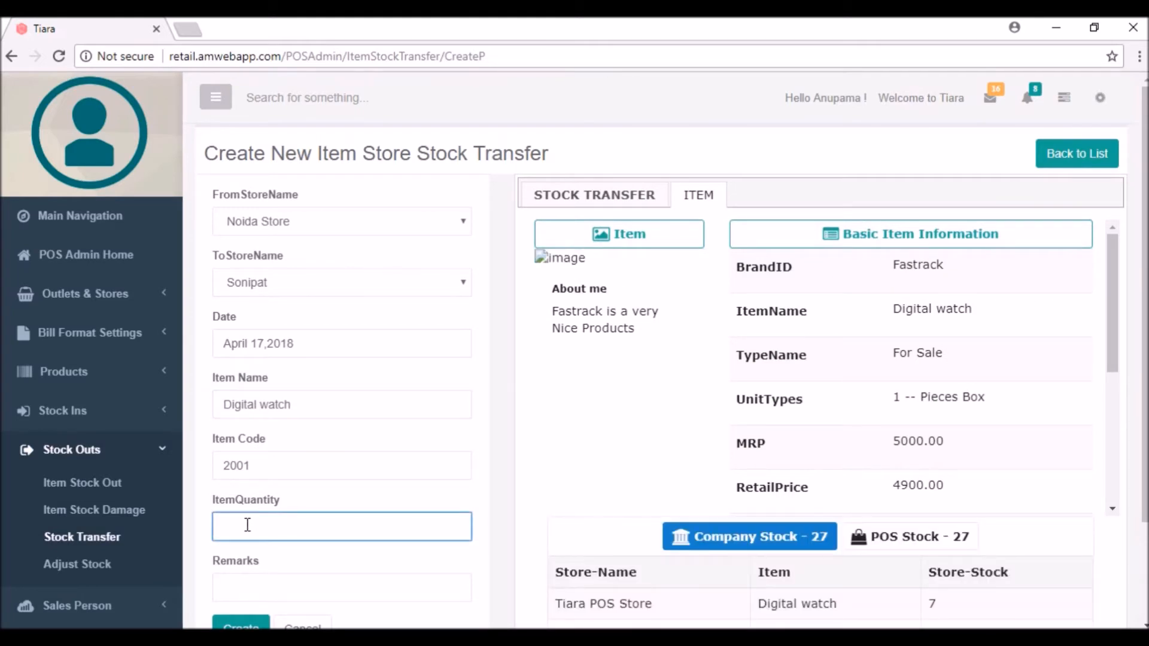
{"action": "type", "text": "10"}
{"action": "scroll", "coordinate": [1141, 551], "scroll_direction": "down", "scroll_amount": 2}
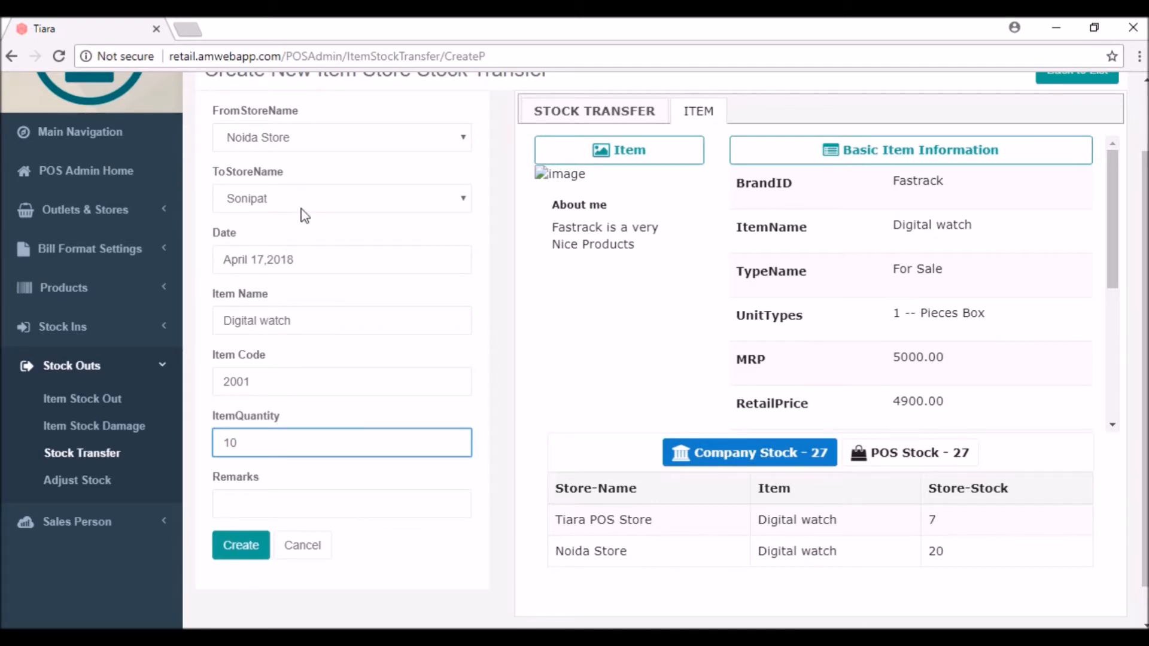
{"action": "left_click", "coordinate": [248, 550]}
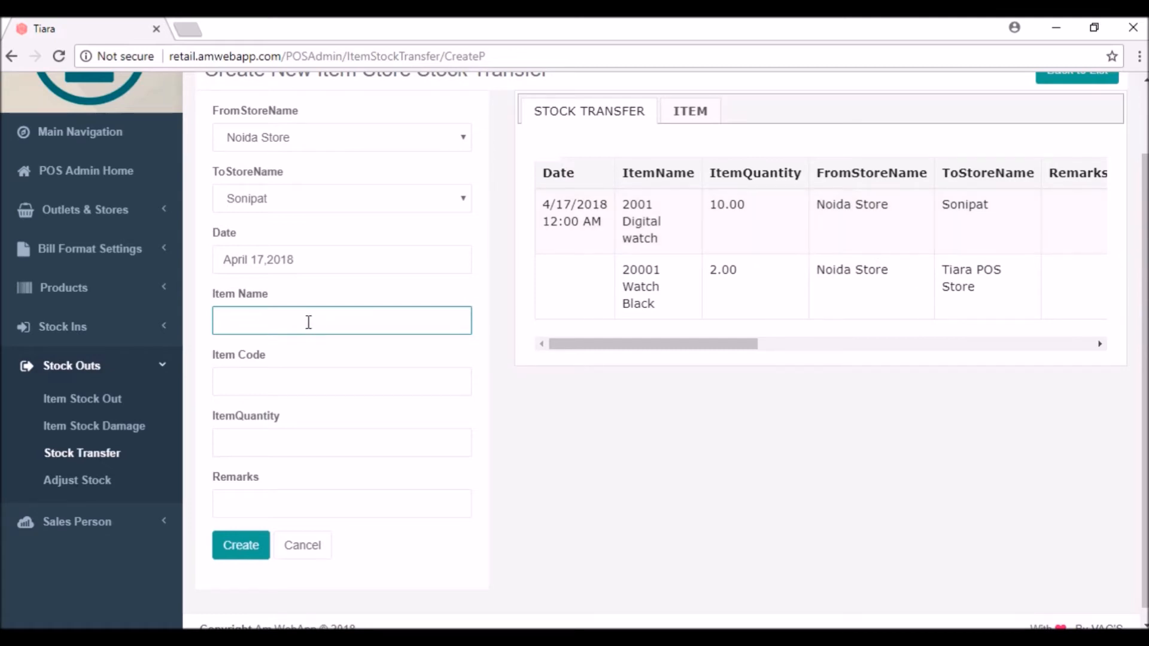
Look up the Fastrack Digital watch again in the transfer form to check its stock by store
{"action": "type", "text": "wat"}
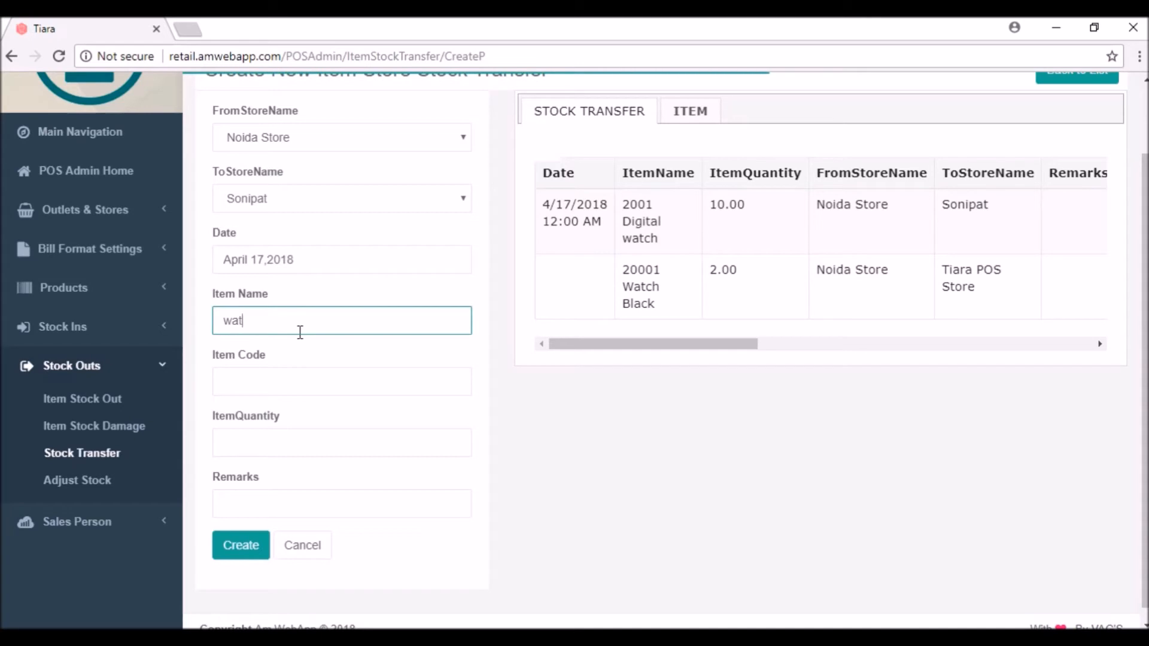
{"action": "left_click", "coordinate": [290, 363]}
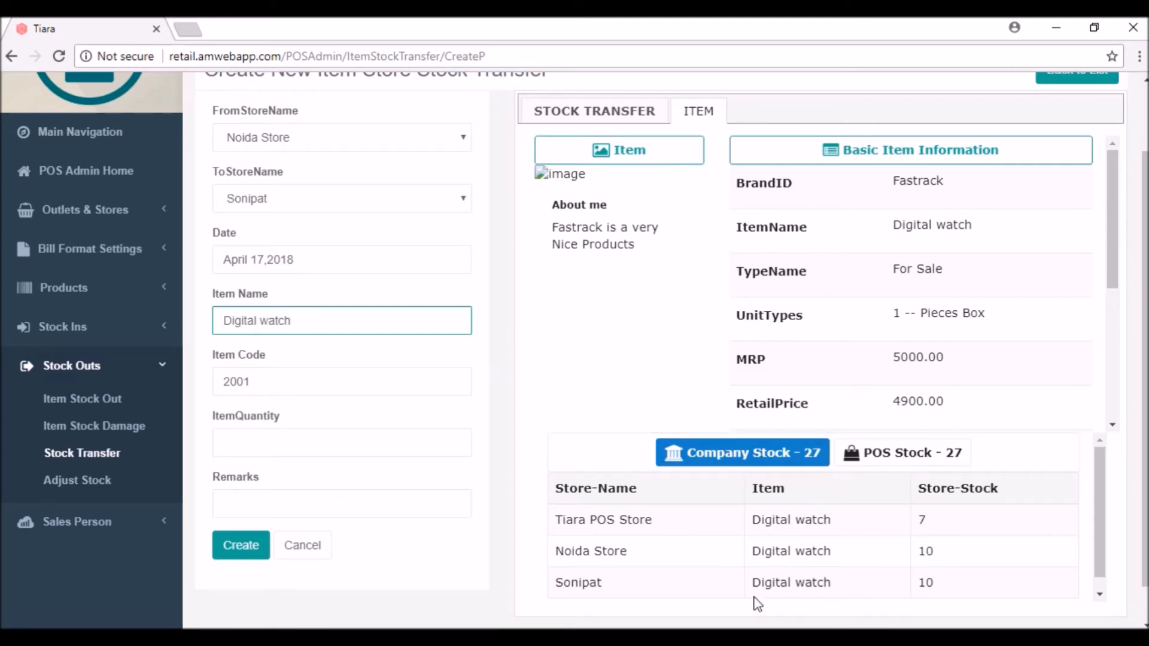
Switch to the Warehouse Stock.PNG diagram in Photos and draw a check mark beside the Stock Damaged box
{"action": "left_click", "coordinate": [641, 638]}
{"action": "left_click", "coordinate": [737, 569]}
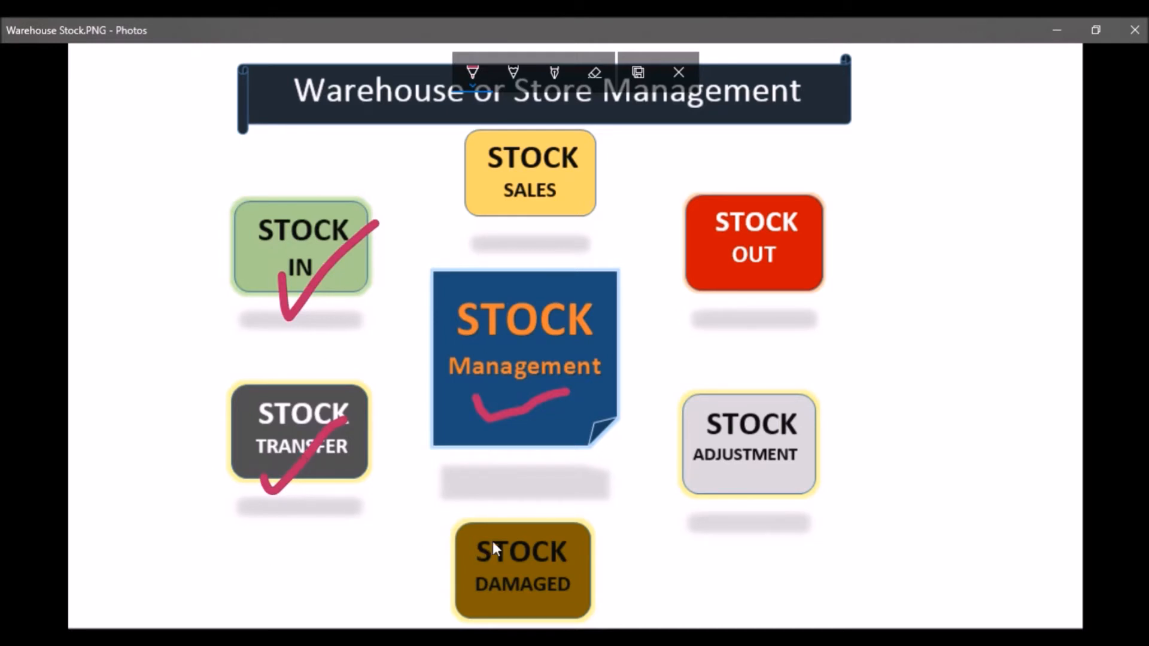
{"action": "mouse_move", "coordinate": [582, 560]}
{"action": "left_mouse_down"}
{"action": "mouse_move", "coordinate": [603, 569]}
{"action": "mouse_move", "coordinate": [654, 543]}
{"action": "left_mouse_up"}
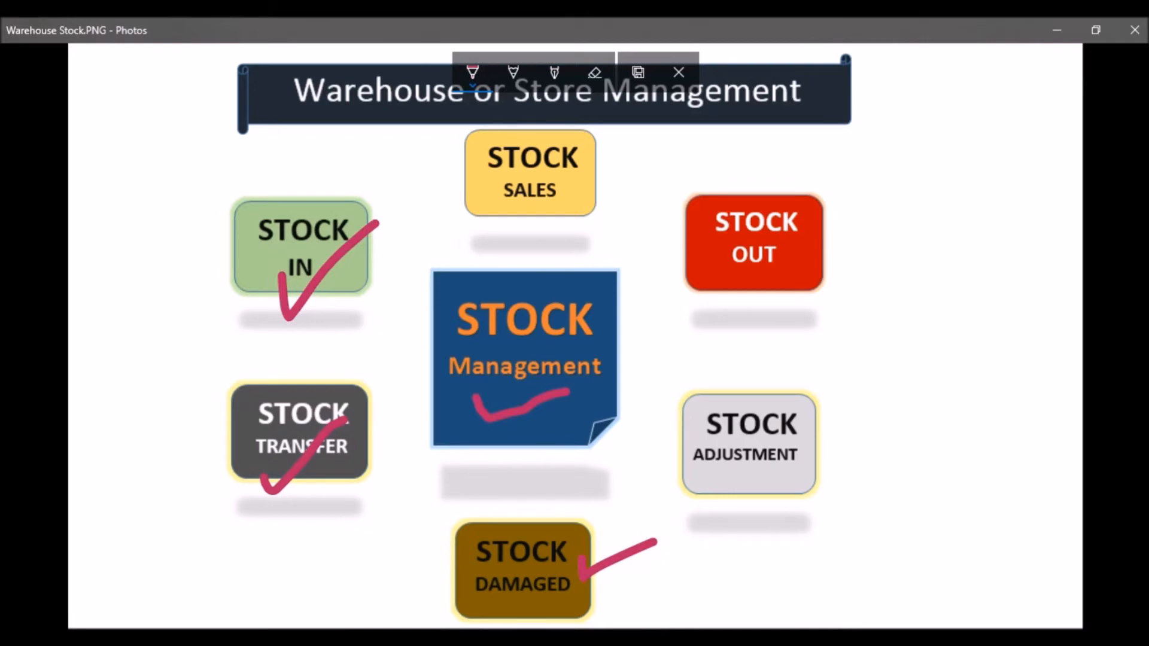
Return to the Tiara web application in the browser and open a new item stock damage form
{"action": "left_click", "coordinate": [559, 638]}
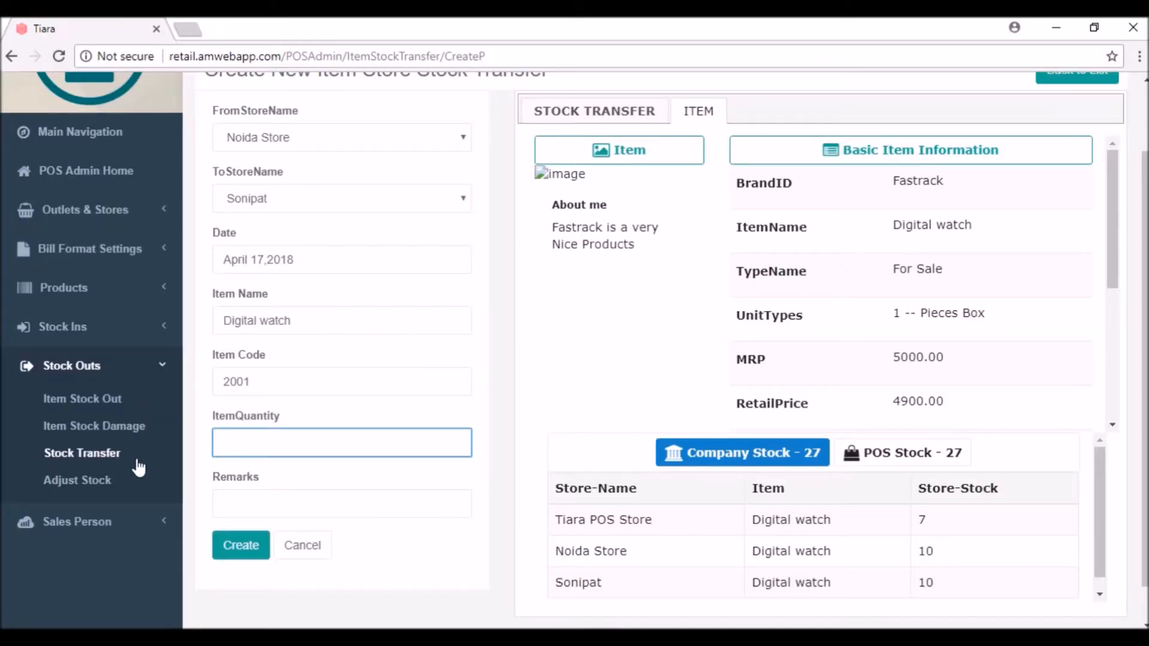
{"action": "left_click", "coordinate": [78, 434]}
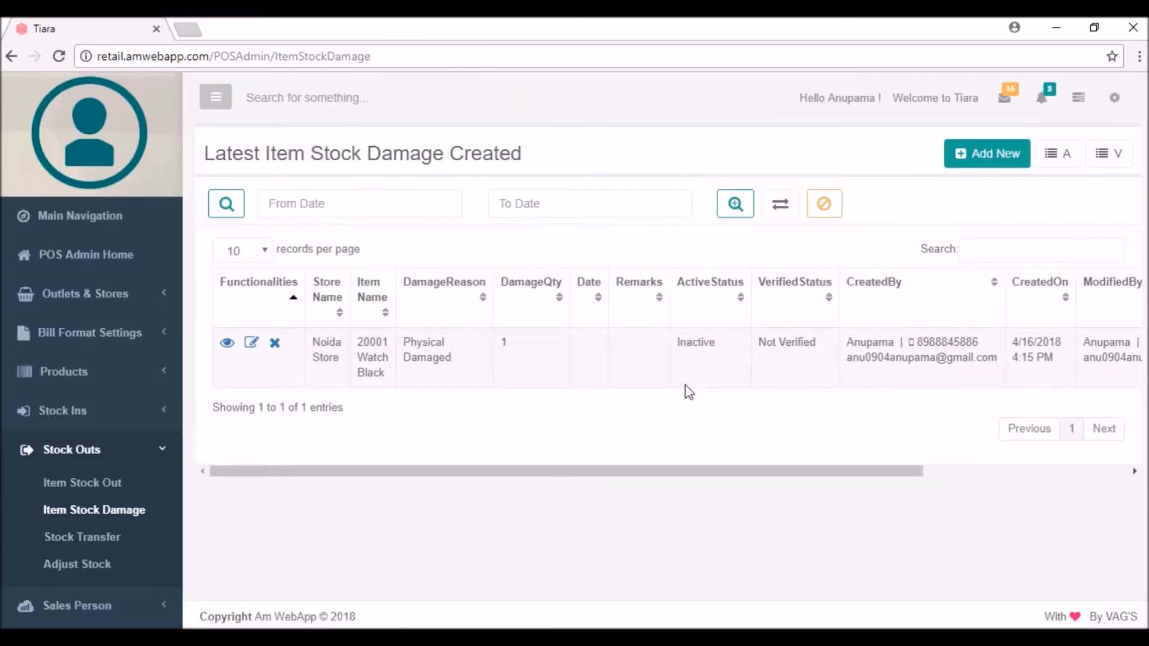
{"action": "left_click", "coordinate": [978, 165]}
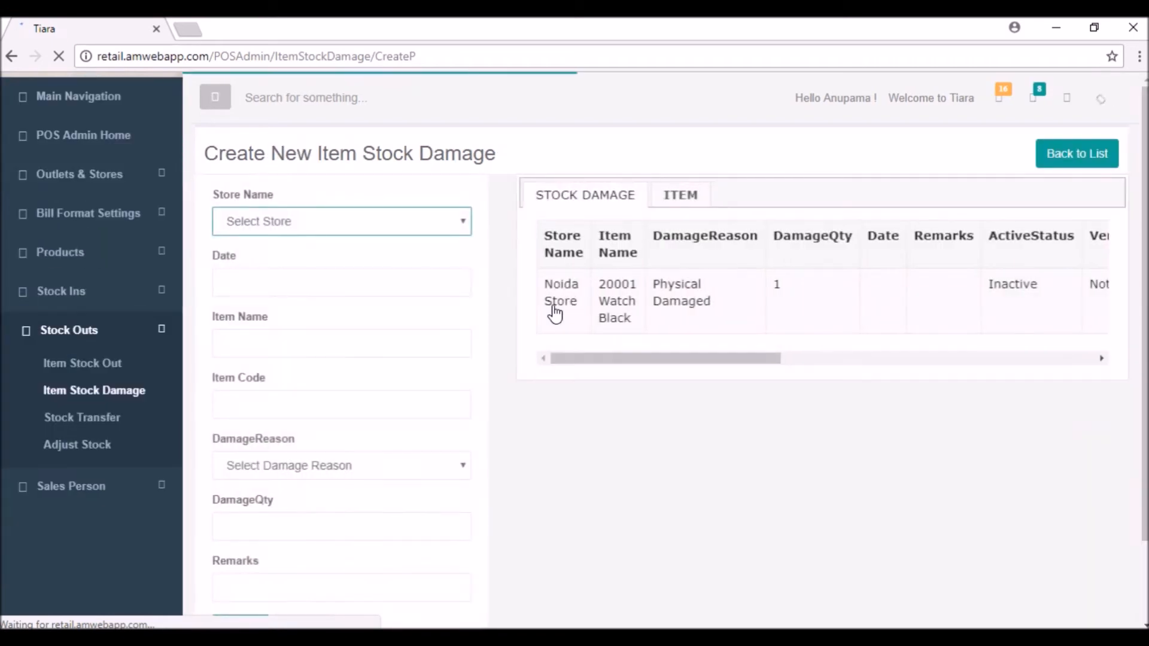
Fill the damage entry with the Sonipat store, date April 17, 2018 and the Fastrack Digital watch as the item
{"action": "left_click", "coordinate": [433, 226]}
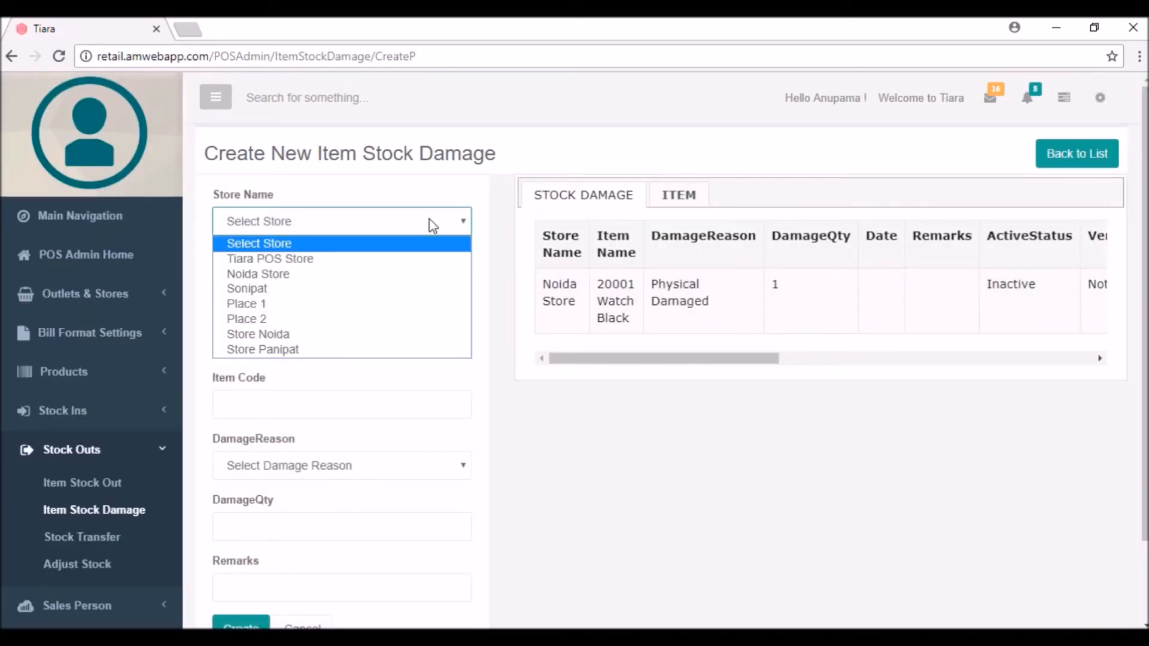
{"action": "left_click", "coordinate": [284, 289]}
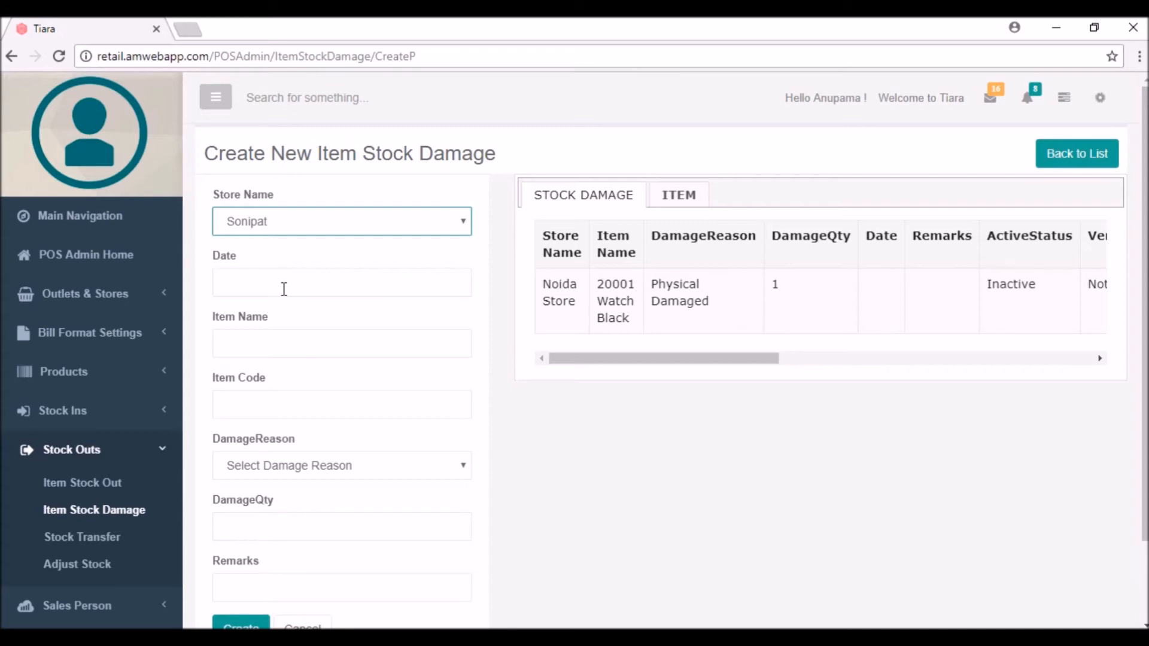
{"action": "left_click", "coordinate": [251, 286]}
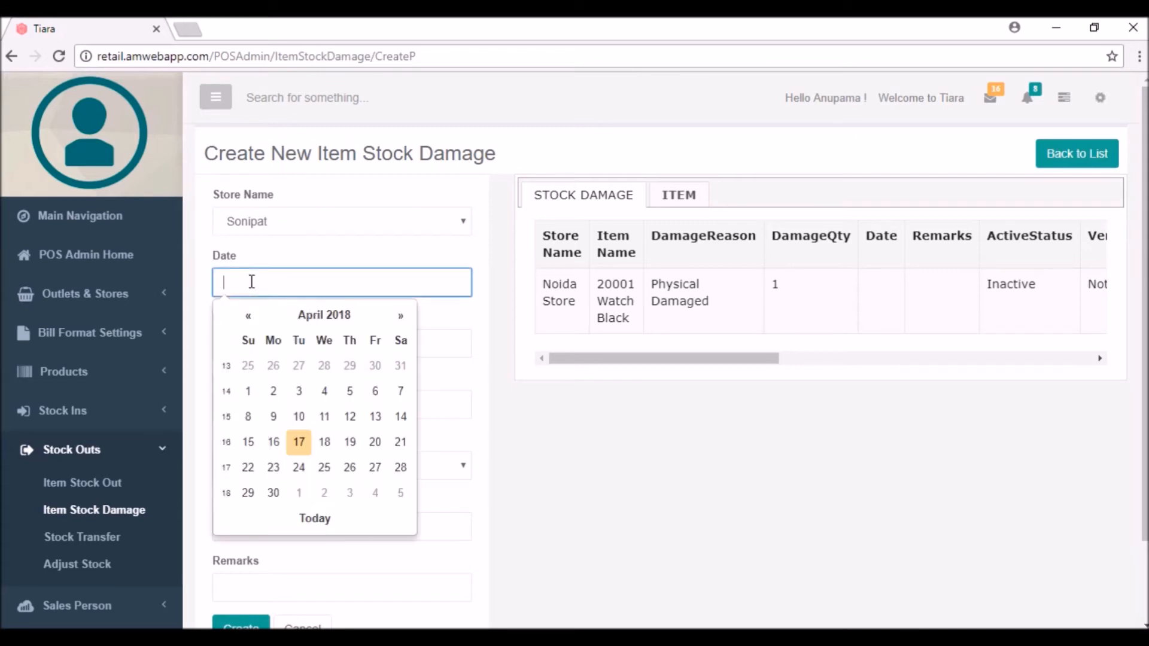
{"action": "left_click", "coordinate": [299, 443]}
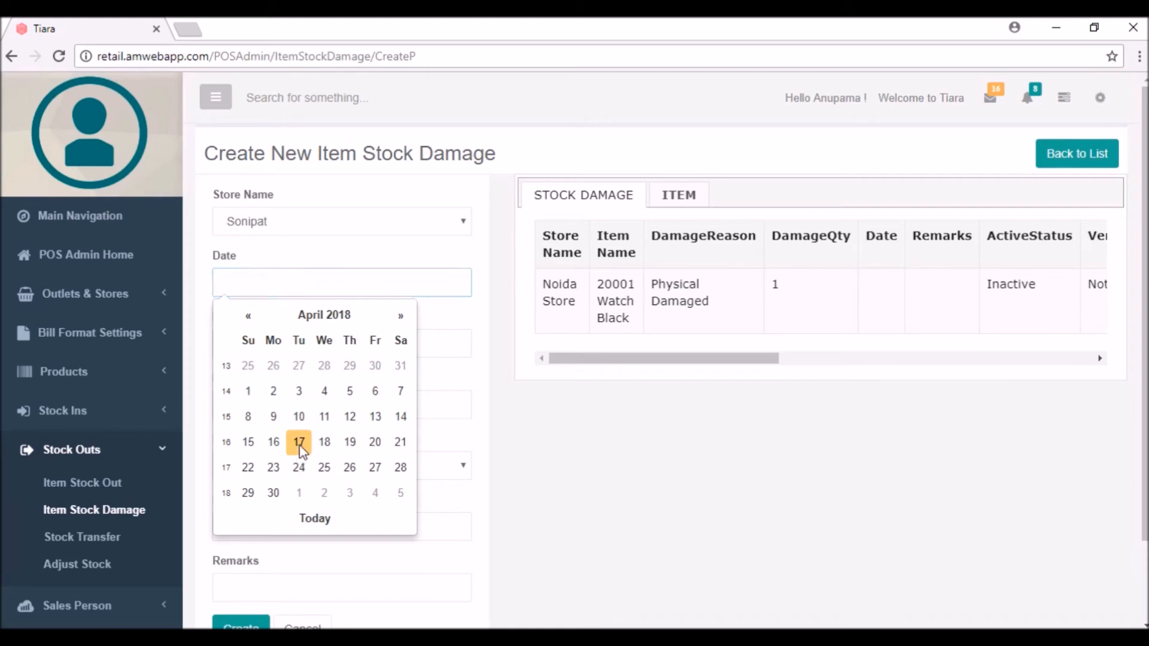
{"action": "left_click", "coordinate": [250, 343]}
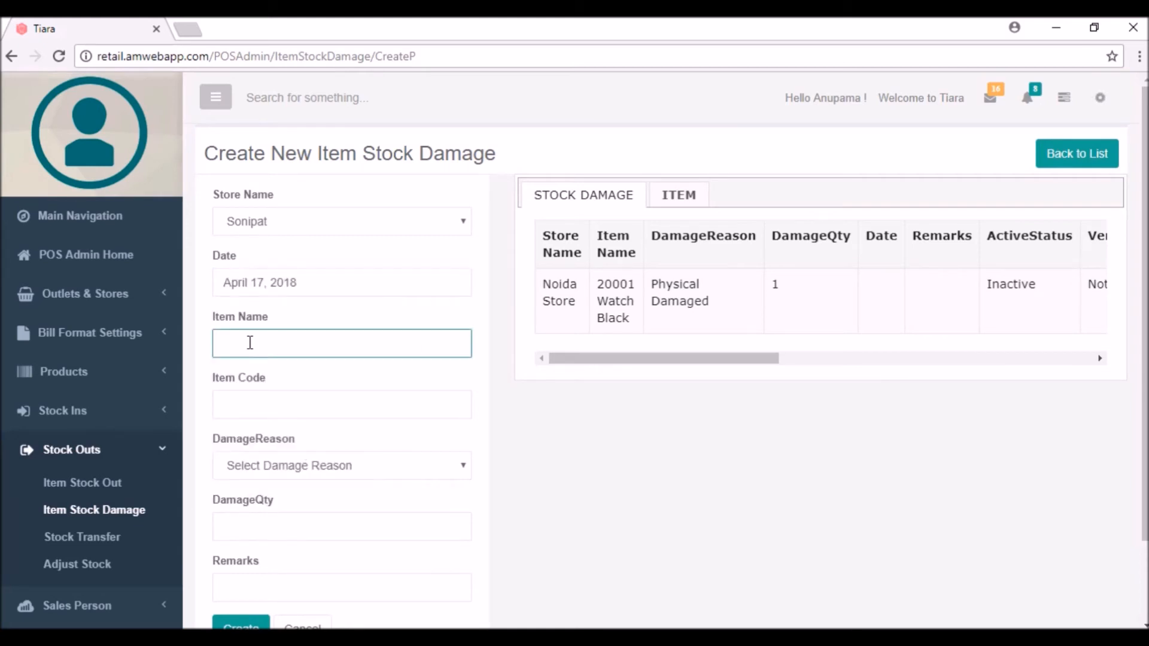
{"action": "type", "text": "wat"}
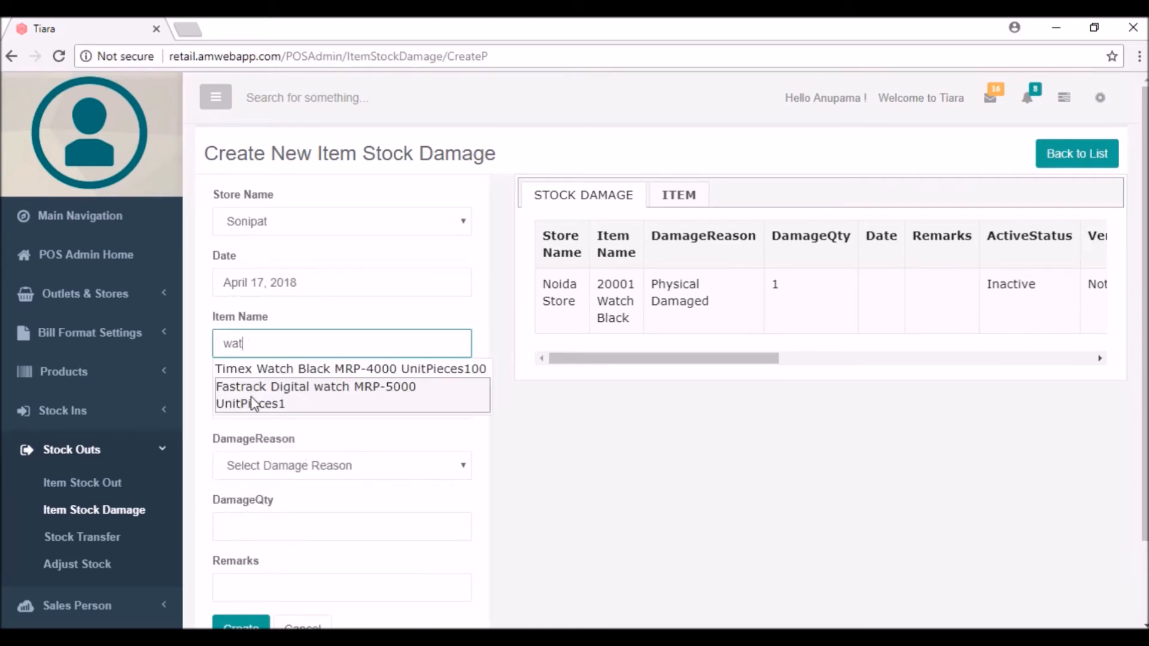
{"action": "left_click", "coordinate": [250, 397]}
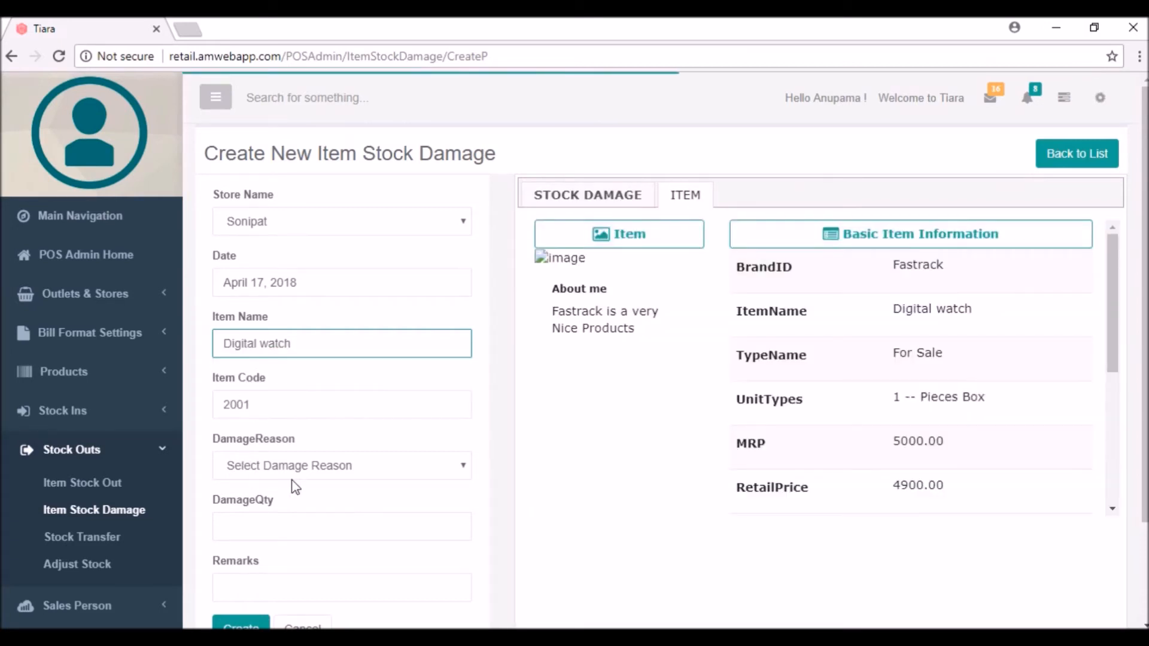
Set the damage reason to Physical Damaged with a quantity of 2 and create the stock damage entry
{"action": "left_click", "coordinate": [294, 470]}
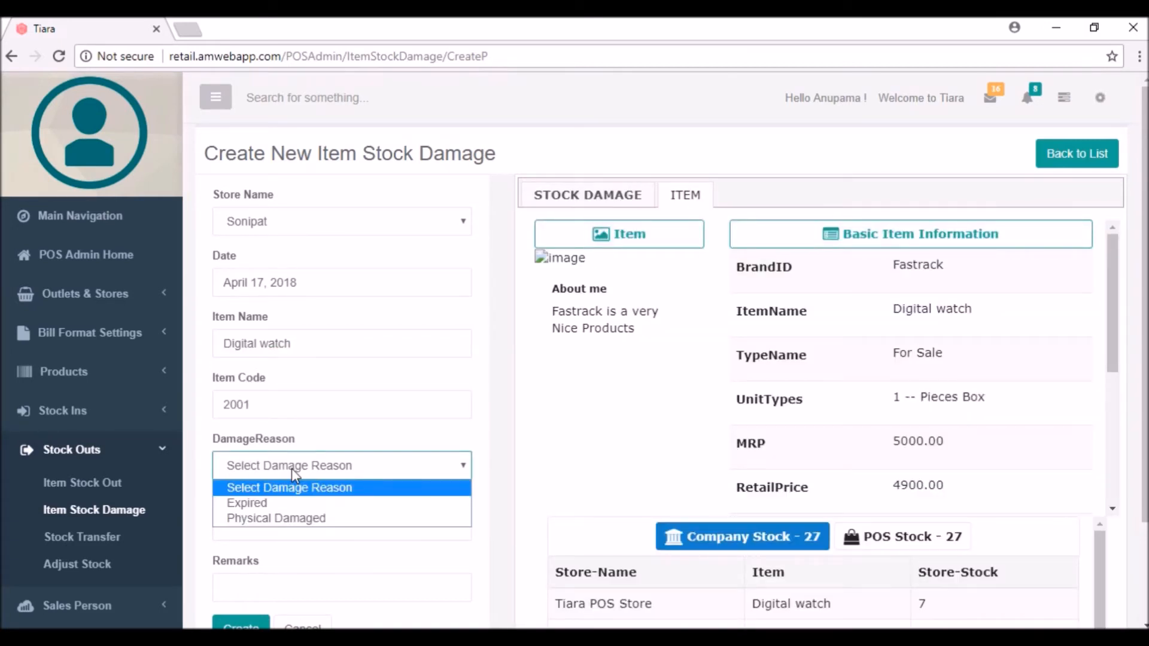
{"action": "left_click", "coordinate": [293, 519]}
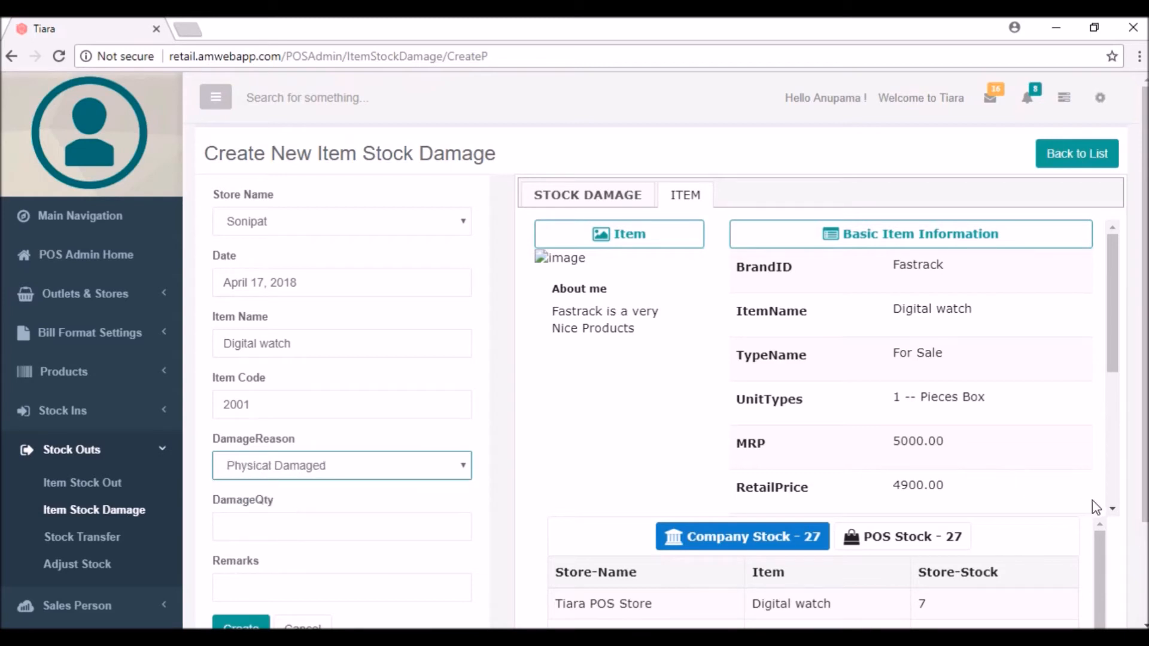
{"action": "scroll", "coordinate": [575, 350], "scroll_direction": "down", "scroll_amount": 2}
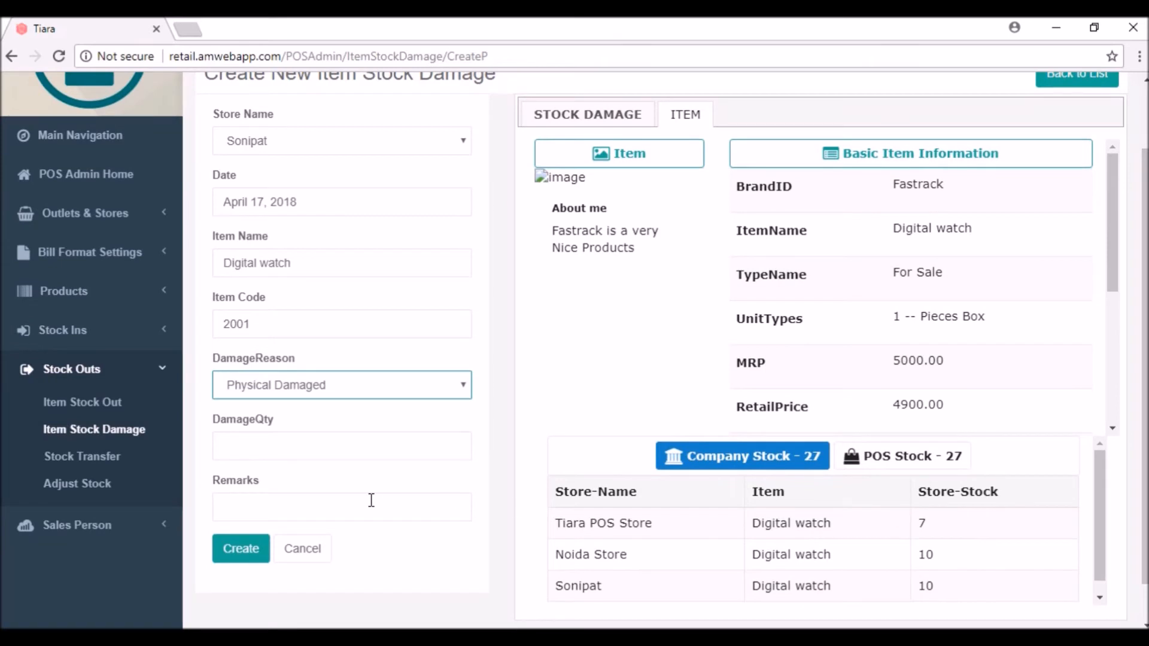
{"action": "left_click", "coordinate": [281, 444]}
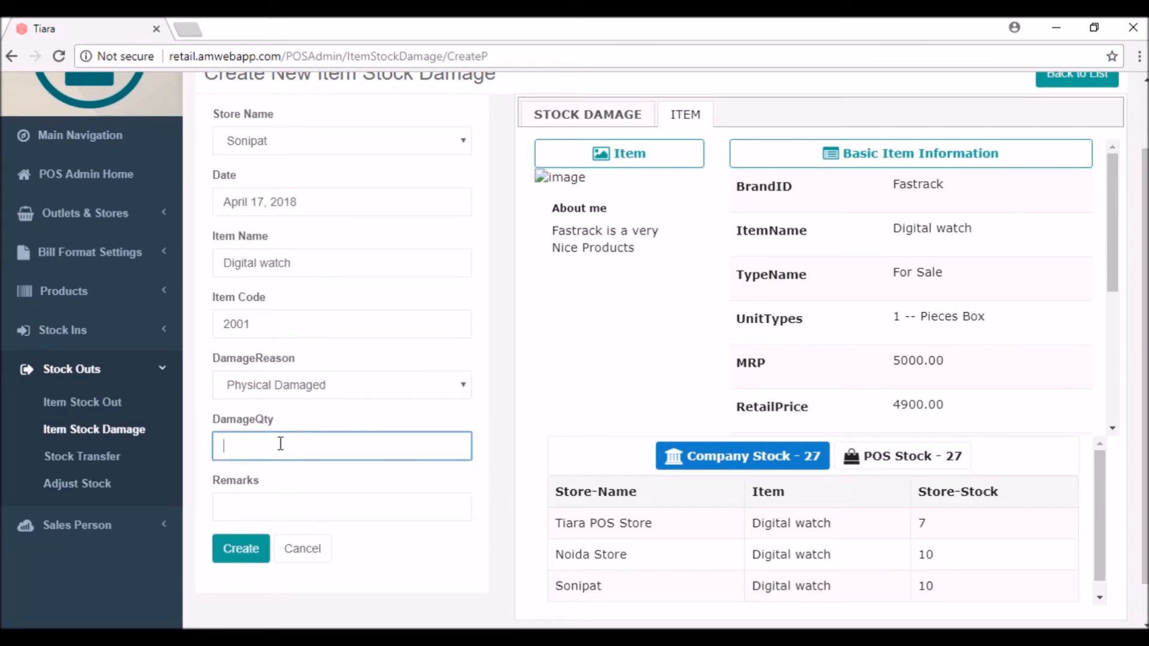
{"action": "type", "text": "2"}
{"action": "left_click", "coordinate": [246, 555]}
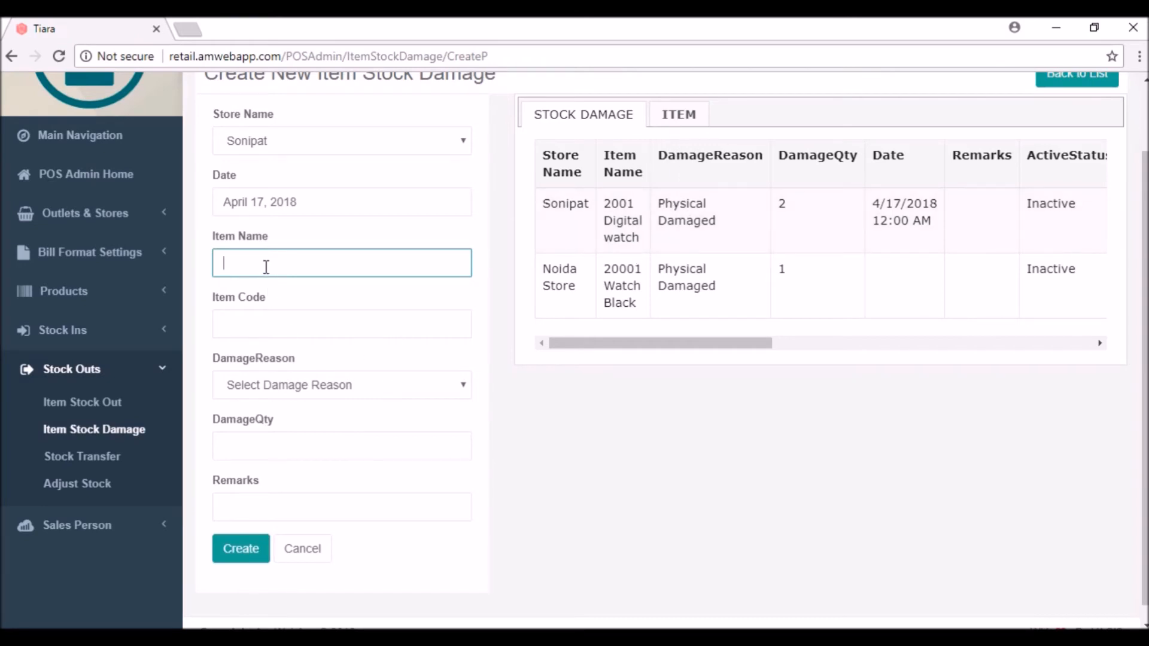
Look up the Fastrack Digital watch again in the damage form to check its details and stock by store
{"action": "type", "text": "wa"}
{"action": "left_click", "coordinate": [262, 309]}
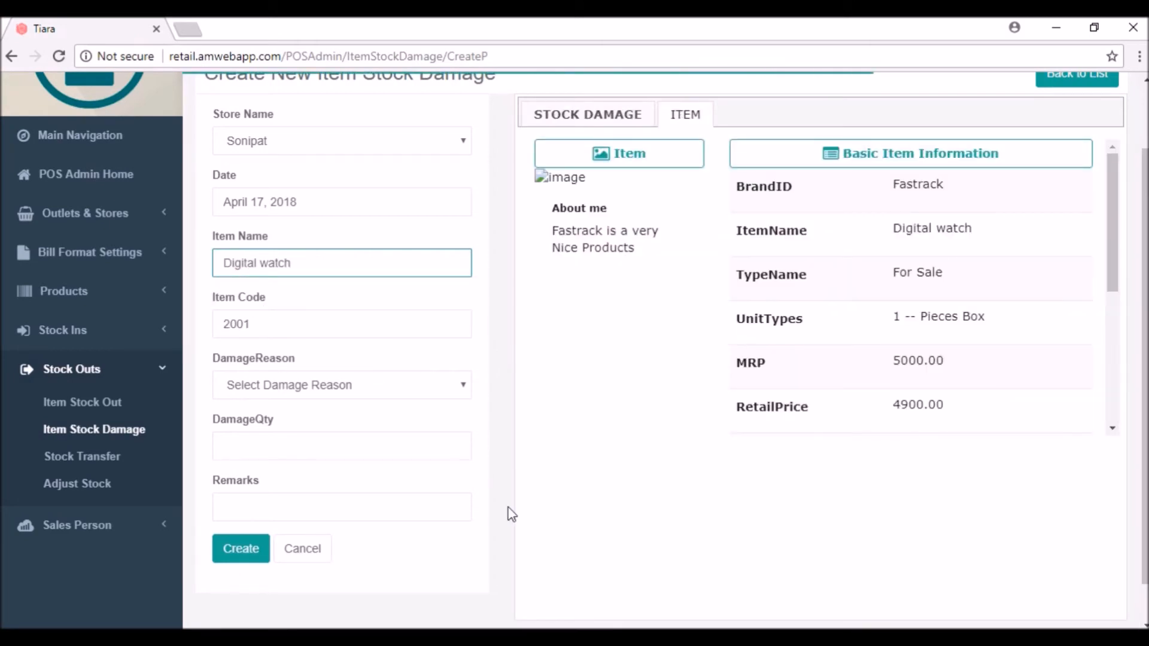
{"action": "left_click_drag", "start_coordinate": [1113, 277], "coordinate": [1121, 338]}
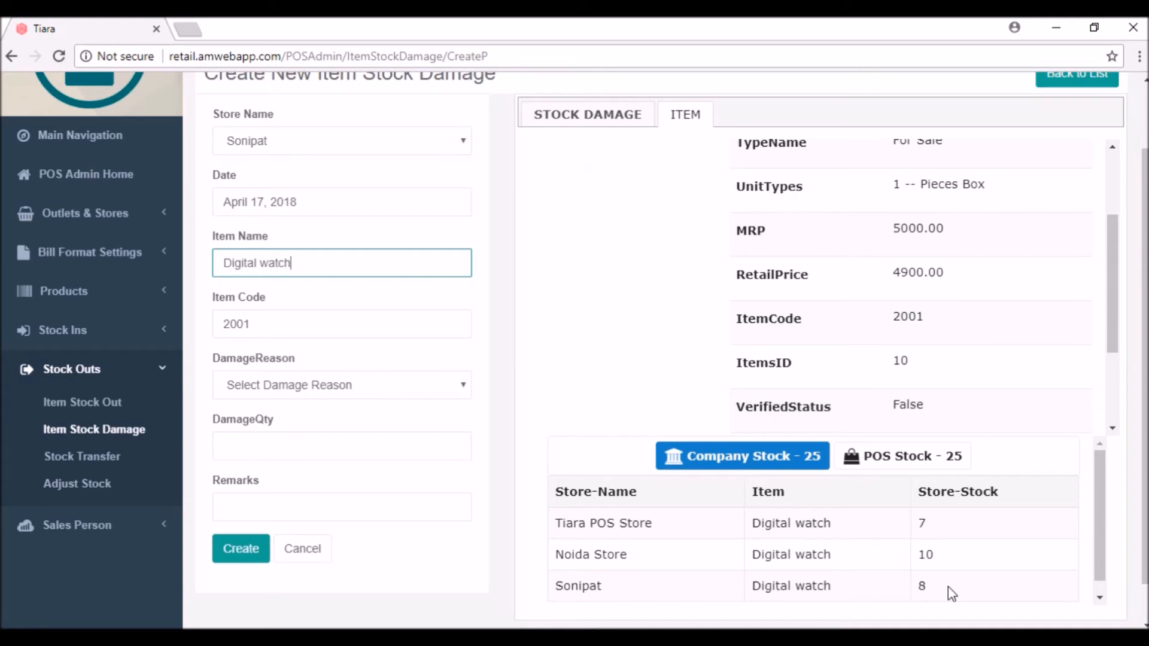
Go to the Adjust Stock records and open a new adjust item stock form
{"action": "left_click", "coordinate": [598, 637]}
{"action": "left_click", "coordinate": [717, 576]}
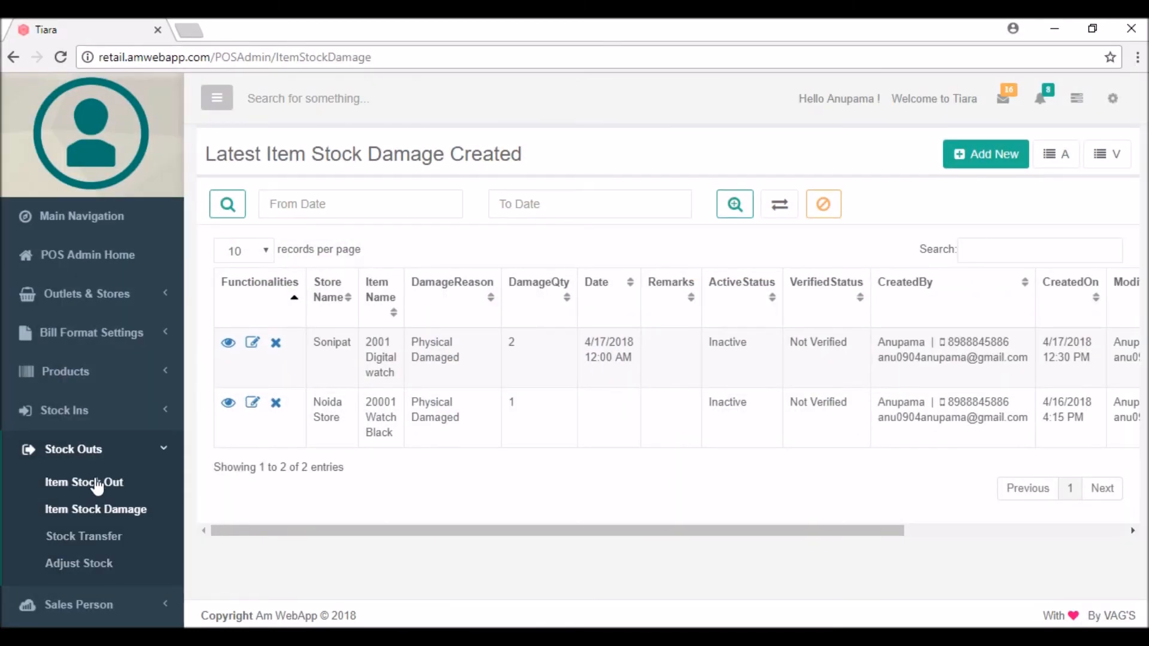
{"action": "left_click", "coordinate": [83, 569]}
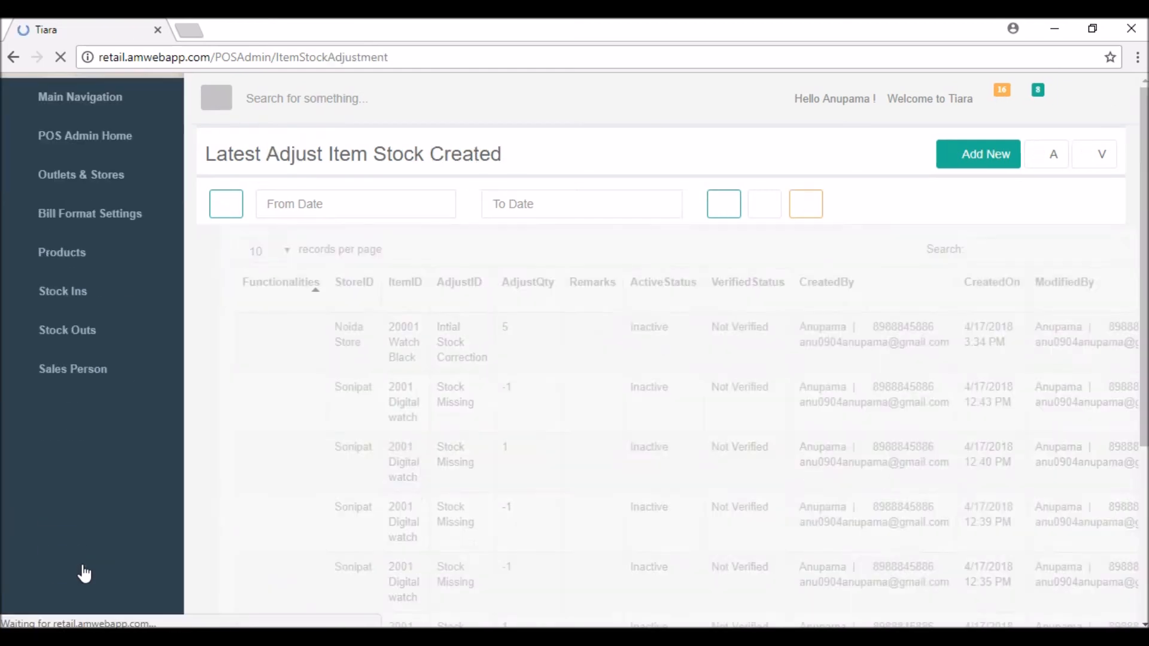
{"action": "left_click", "coordinate": [974, 144]}
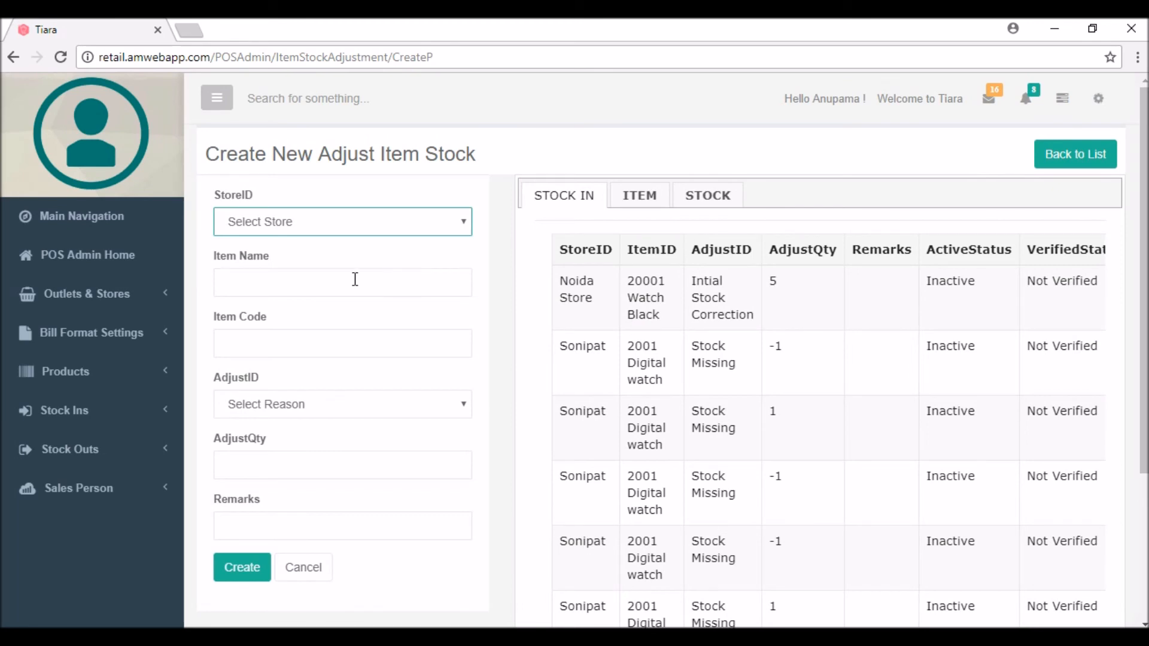
Choose Noida Store and the Fastrack Digital watch for the stock adjustment
{"action": "left_click", "coordinate": [386, 225]}
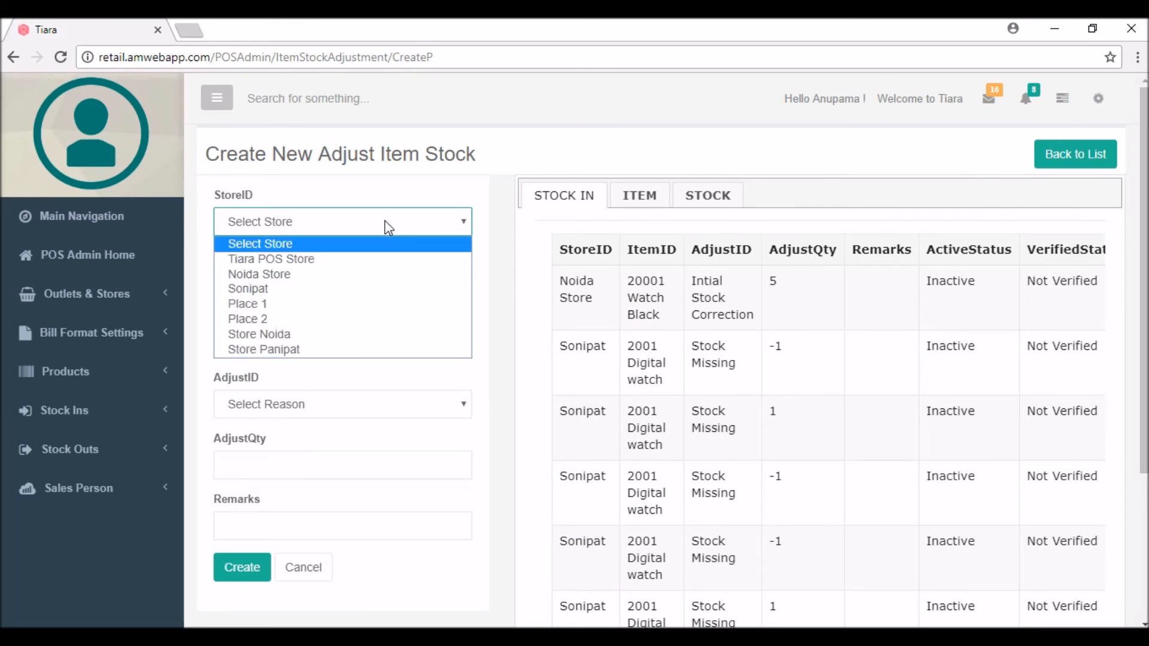
{"action": "left_click", "coordinate": [328, 280]}
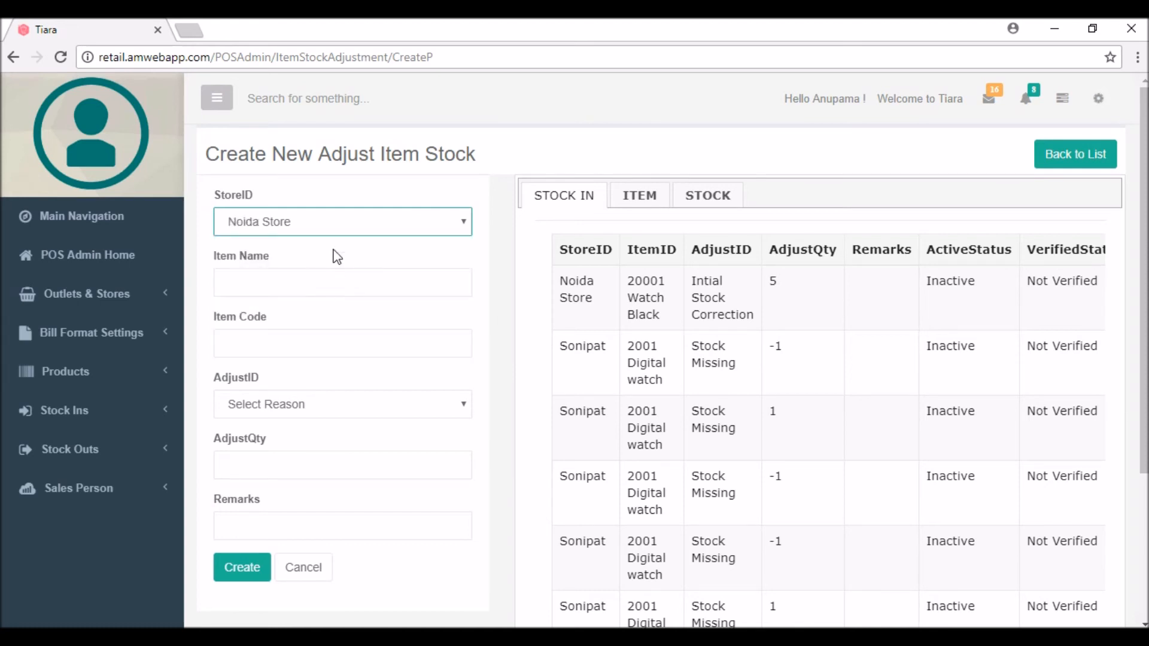
{"action": "left_click", "coordinate": [304, 279]}
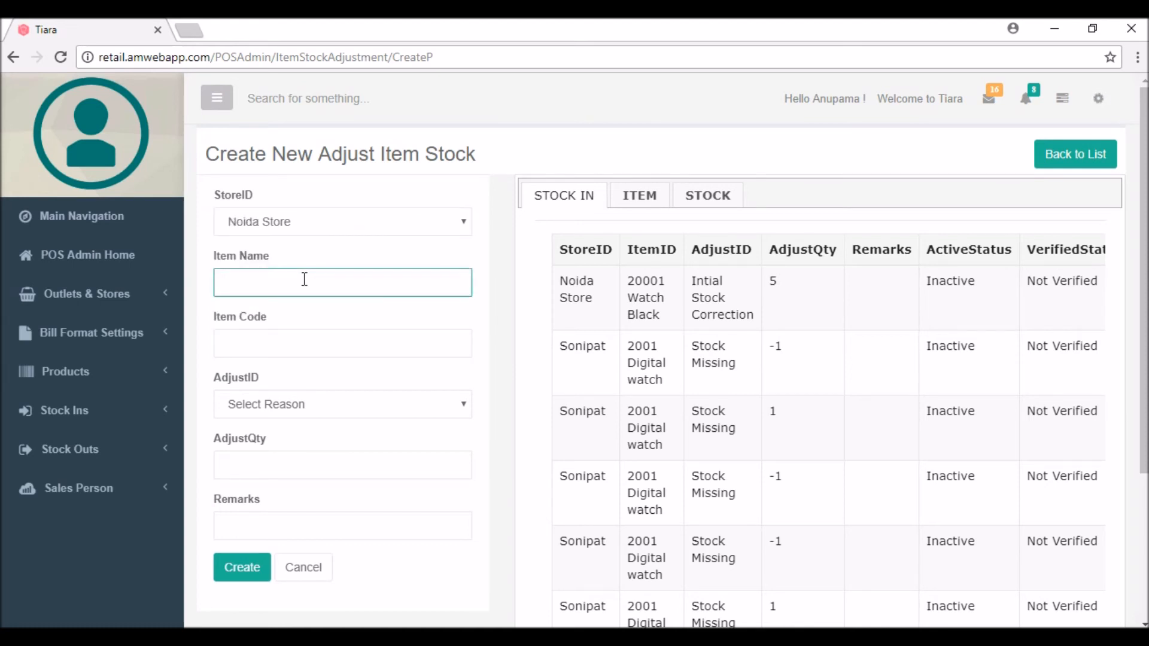
{"action": "type", "text": "wa"}
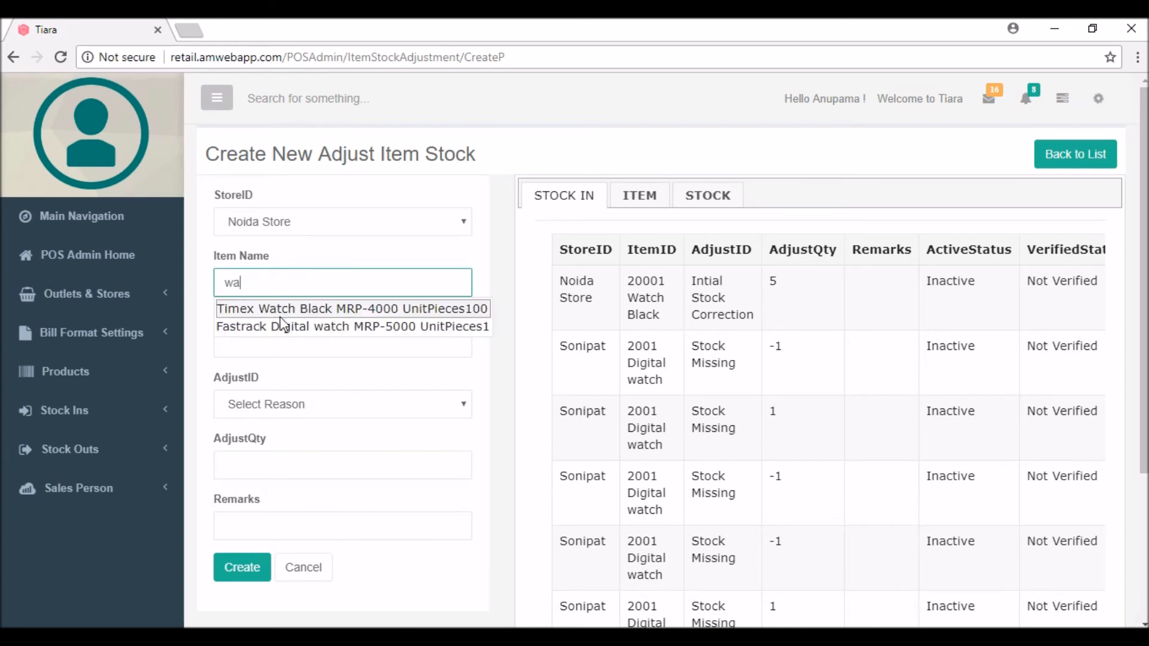
{"action": "left_click", "coordinate": [279, 326]}
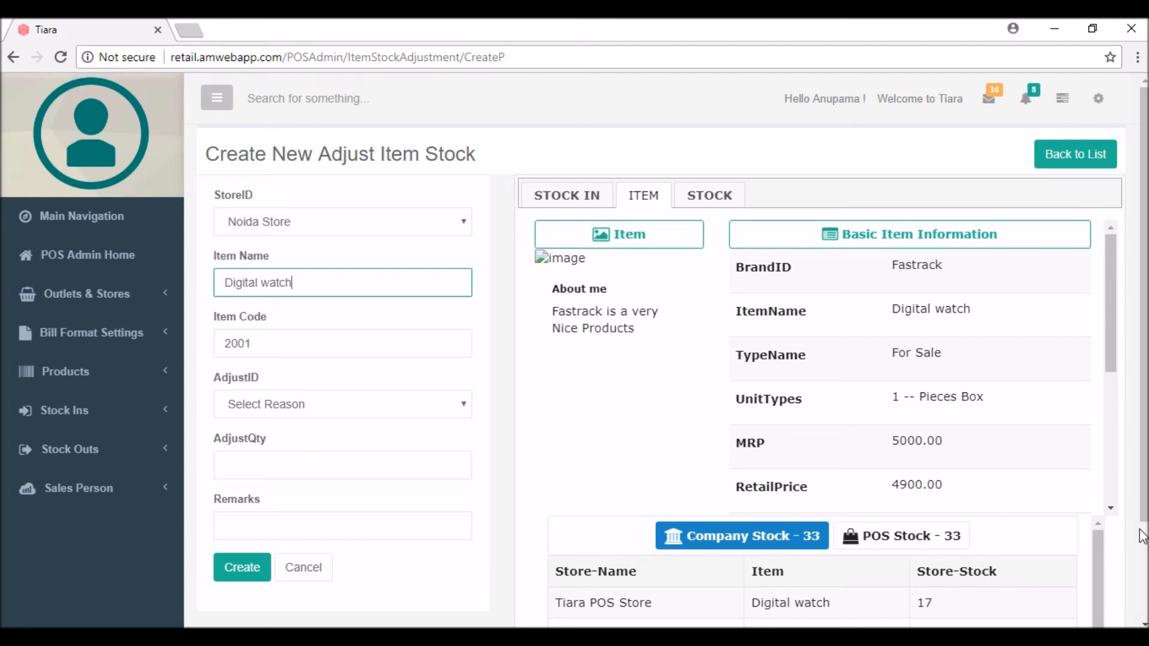
Set the adjustment reason to Stock Missing with a quantity of -1 and create the stock adjustment
{"action": "scroll", "coordinate": [574, 350], "scroll_direction": "down", "scroll_amount": 1}
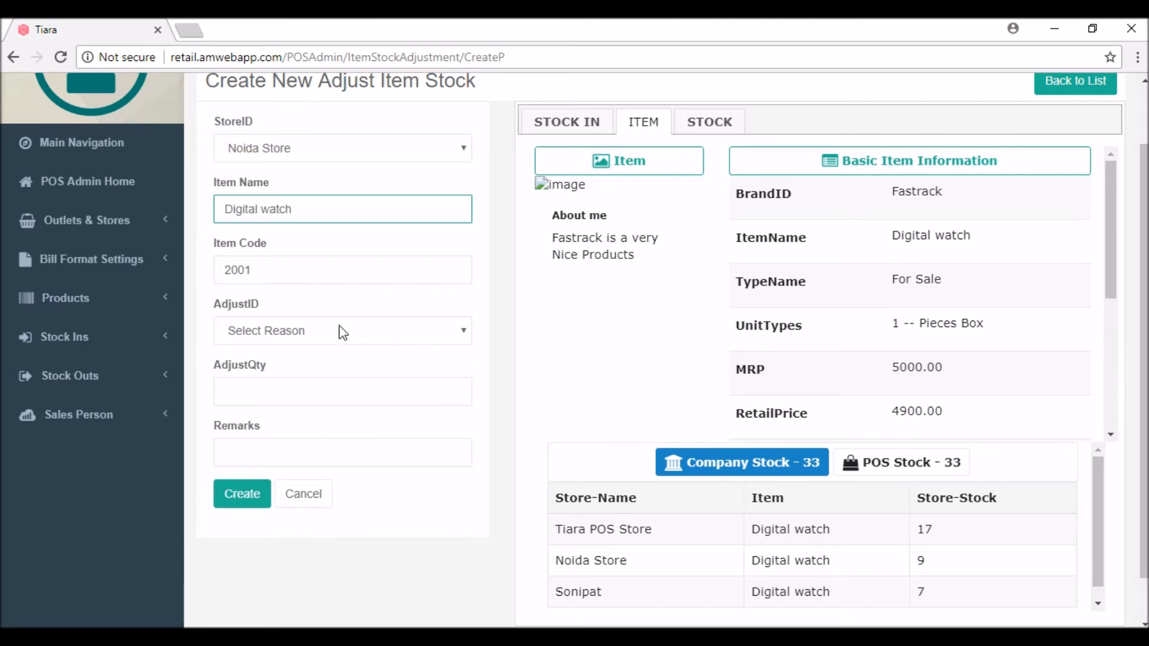
{"action": "left_click", "coordinate": [315, 332]}
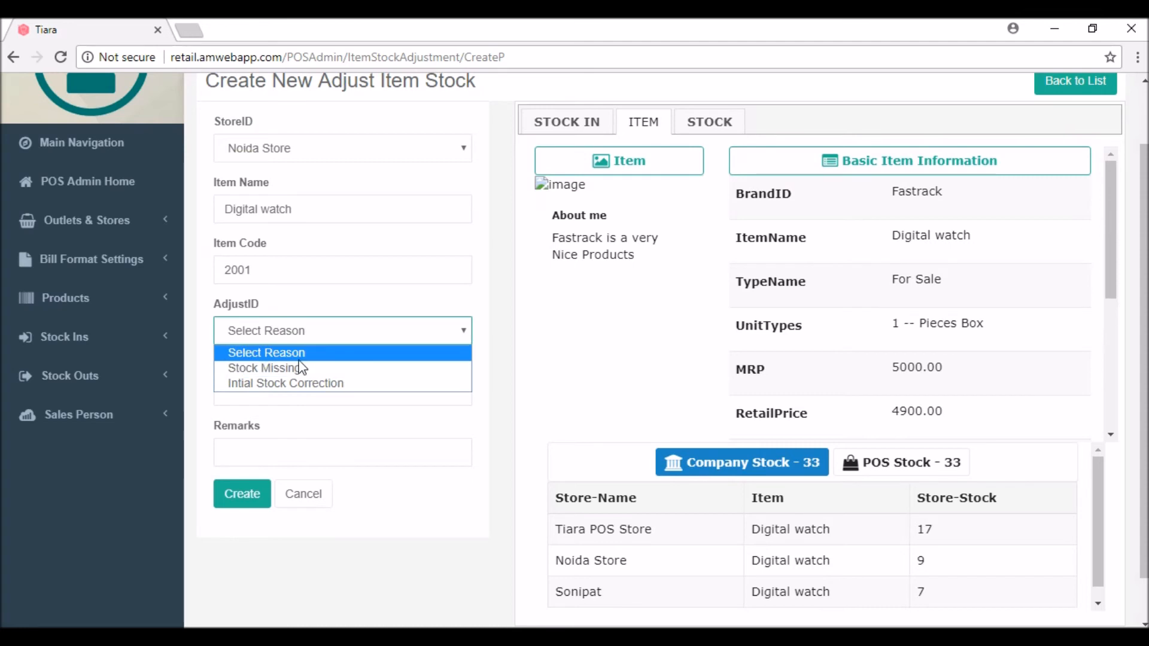
{"action": "left_click", "coordinate": [293, 369]}
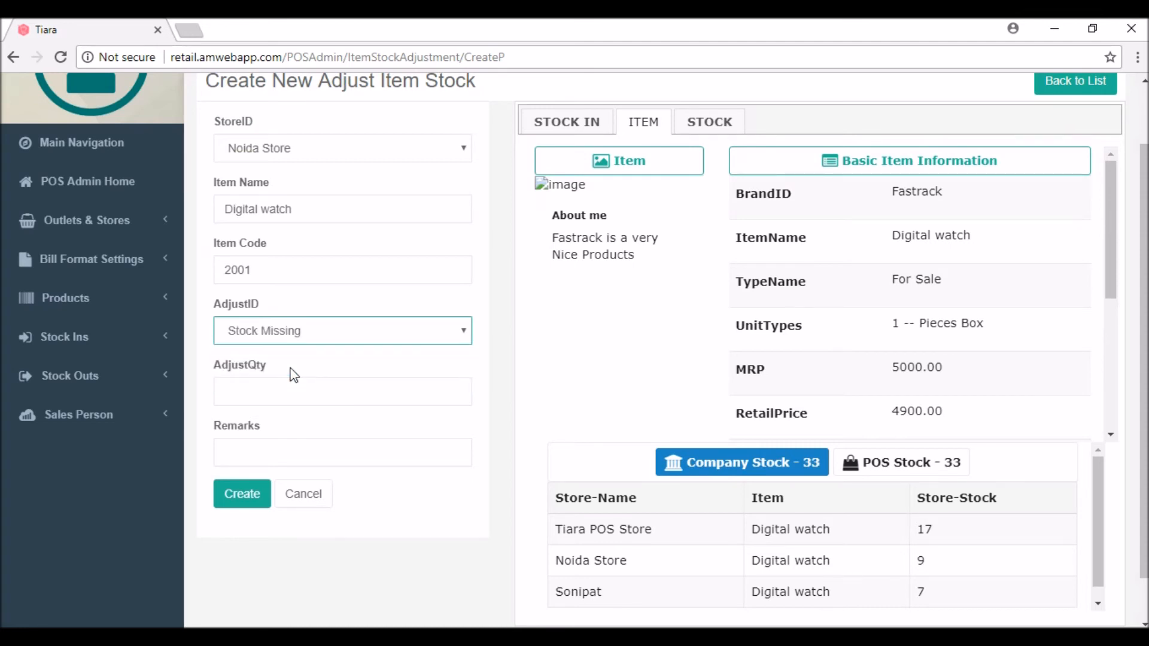
{"action": "left_click", "coordinate": [262, 393]}
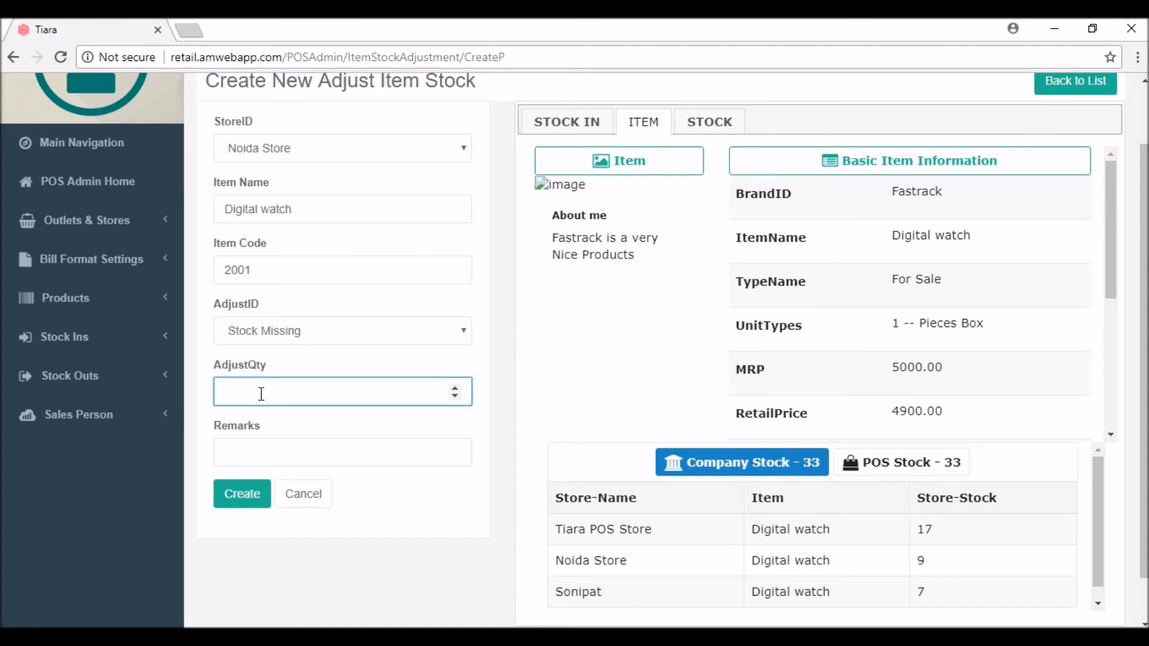
{"action": "type", "text": "-1"}
{"action": "left_click", "coordinate": [243, 494]}
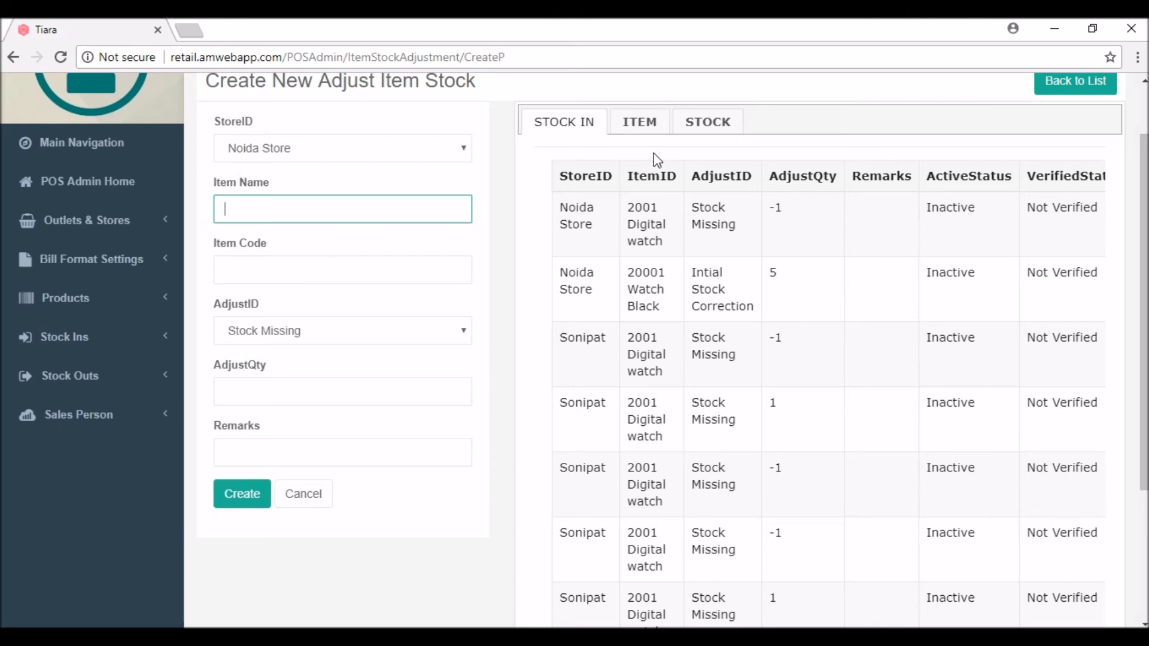
Look up the Fastrack Digital watch again in the adjustment form to check its stock by store
{"action": "type", "text": "watc"}
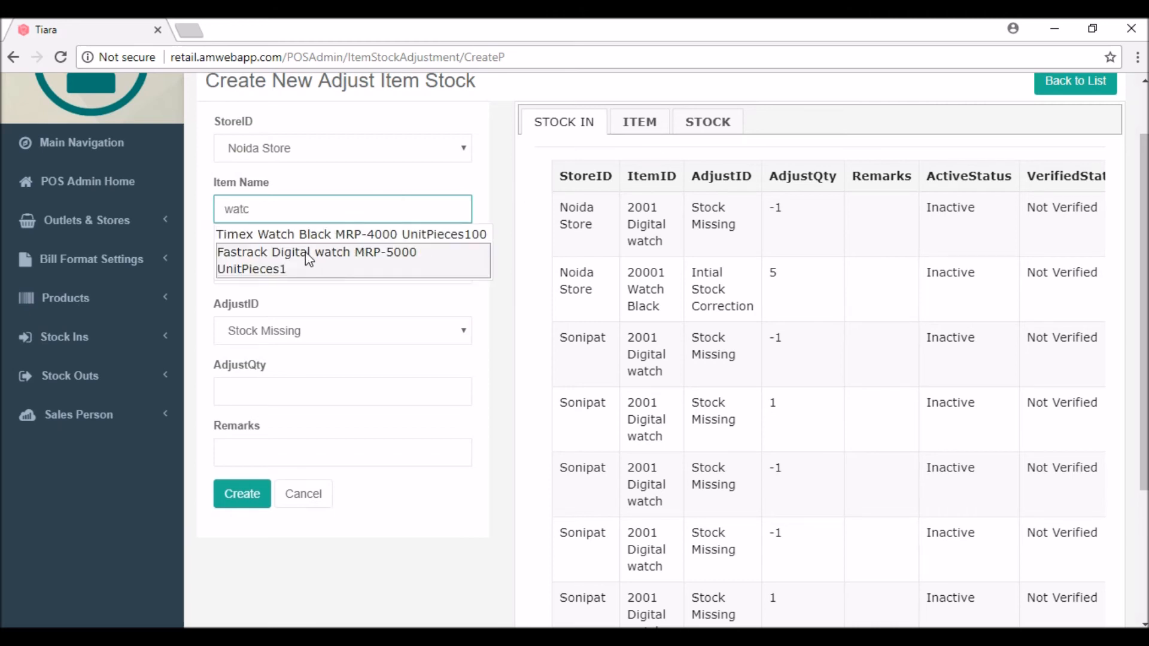
{"action": "left_click", "coordinate": [308, 259]}
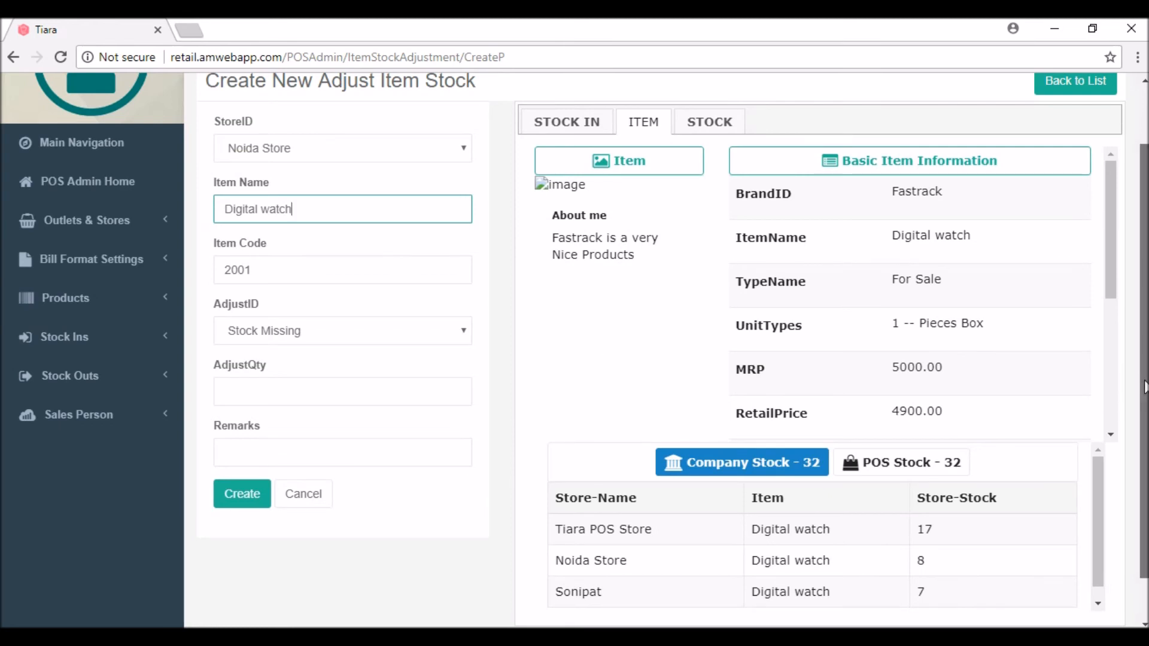
{"action": "scroll", "coordinate": [1145, 386], "scroll_direction": "down", "scroll_amount": 1}
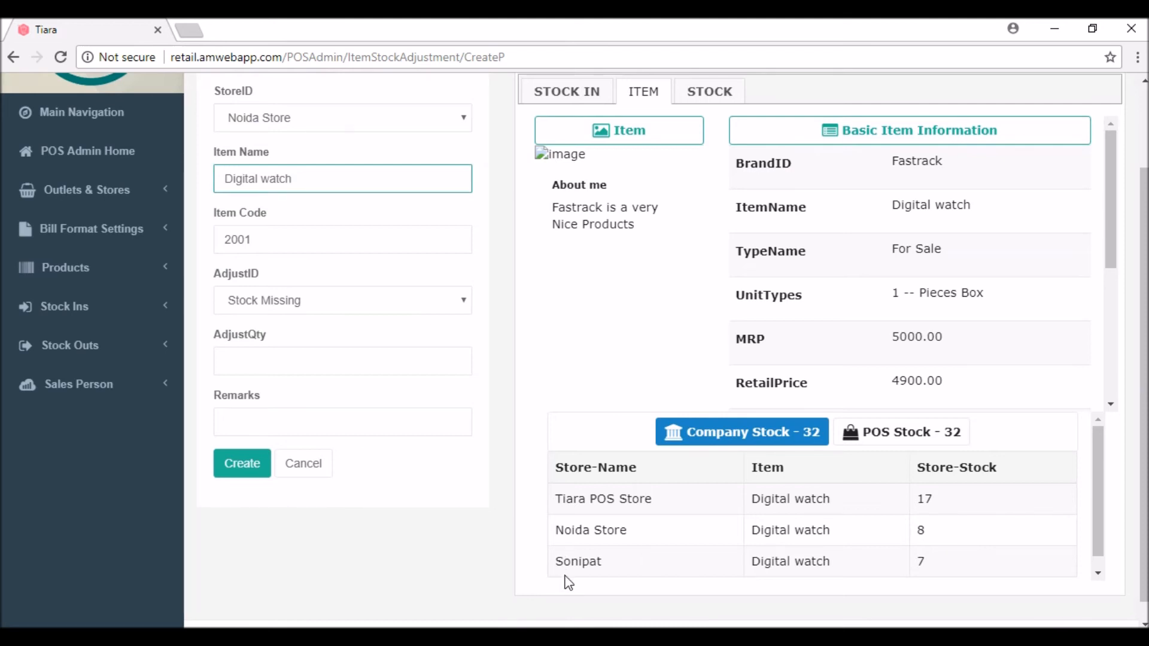
Switch to the Warehouse Stock.PNG diagram in Photos and draw check marks on the Stock Adjustment and Stock Out boxes
{"action": "left_click", "coordinate": [644, 637]}
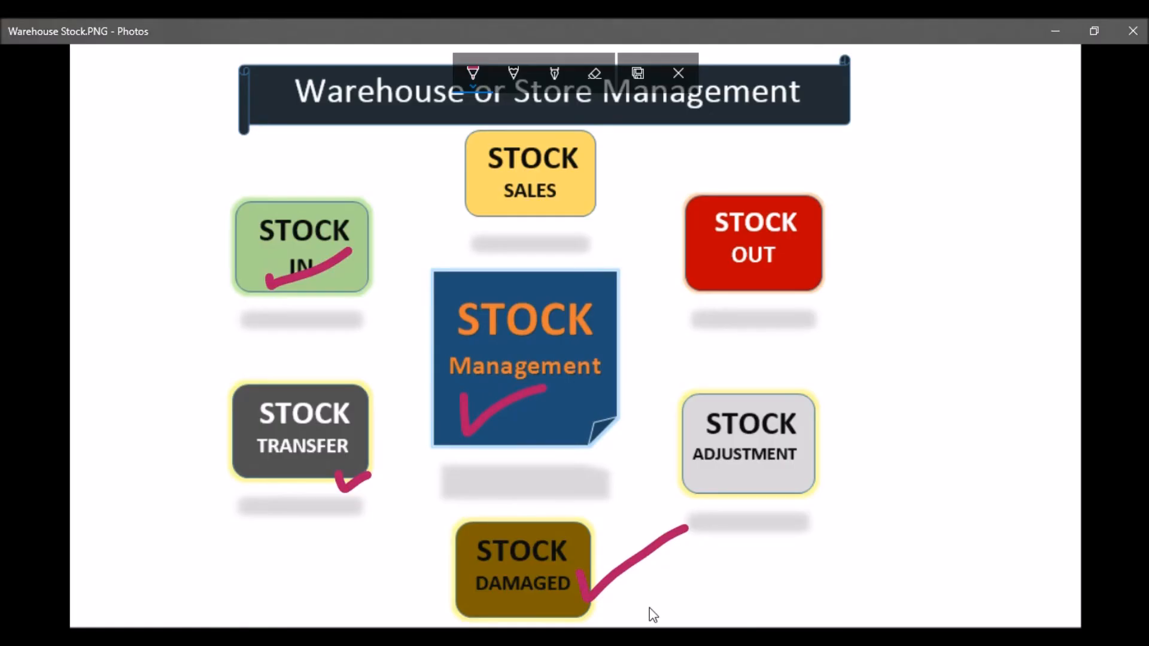
{"action": "mouse_move", "coordinate": [795, 457]}
{"action": "left_mouse_down"}
{"action": "mouse_move", "coordinate": [795, 477]}
{"action": "mouse_move", "coordinate": [896, 395]}
{"action": "left_mouse_up"}
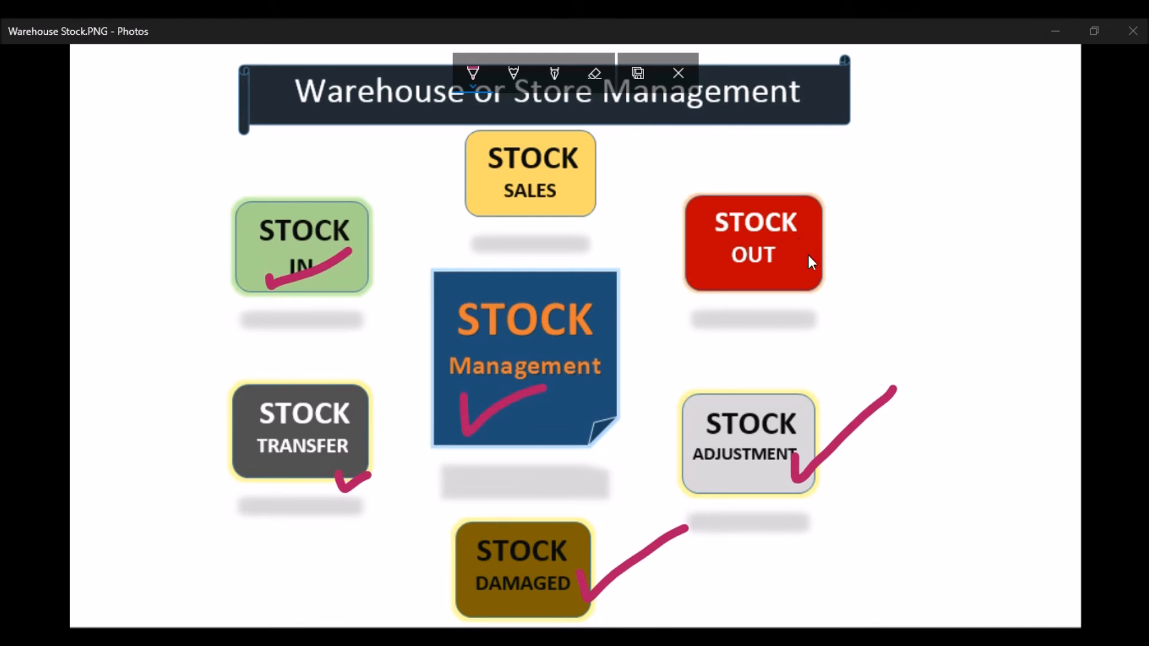
{"action": "left_click_drag", "start_coordinate": [807, 258], "coordinate": [847, 245]}
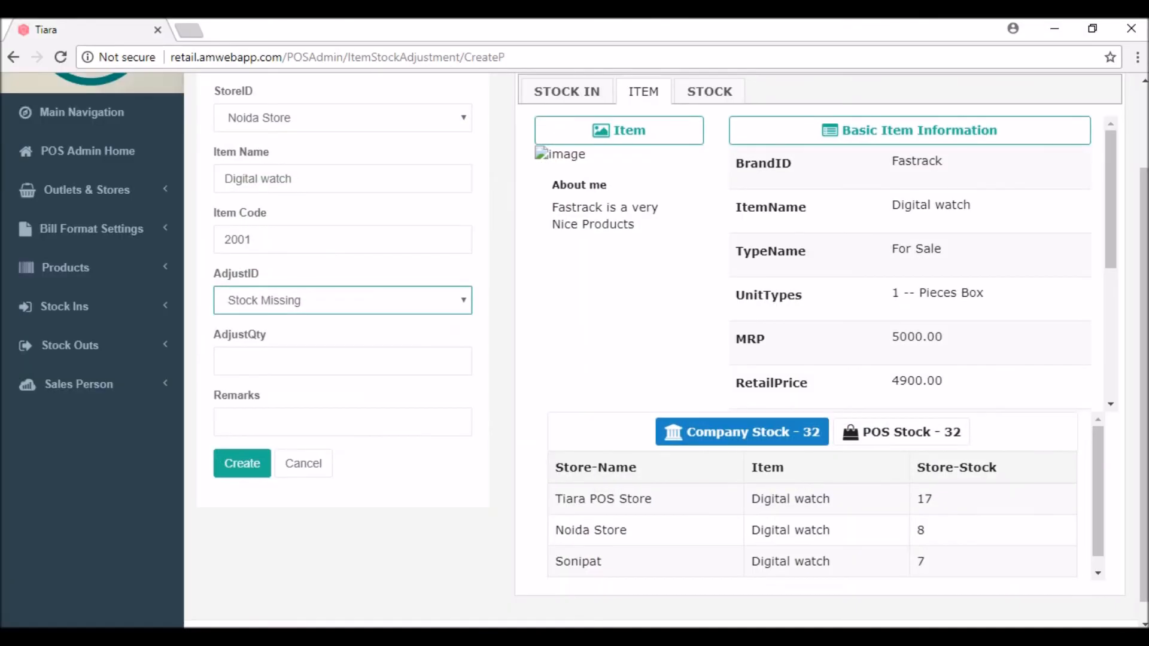
Return to the Tiara web application in the browser and open the Item Stock Out list
{"action": "left_click", "coordinate": [90, 345]}
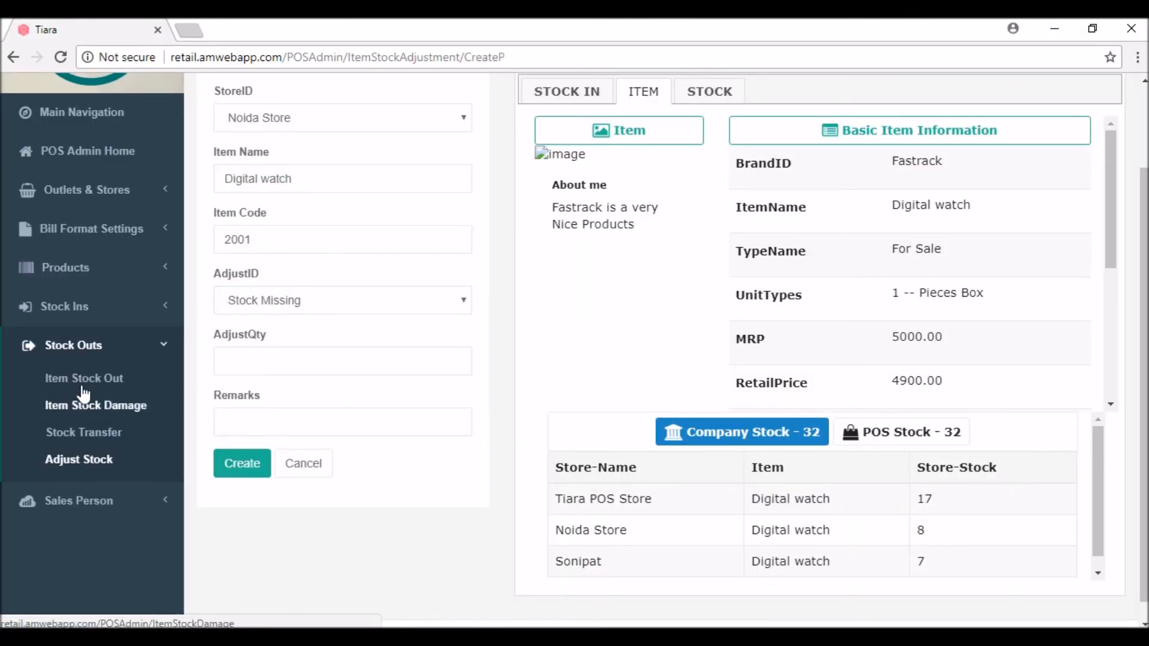
{"action": "left_click", "coordinate": [94, 379]}
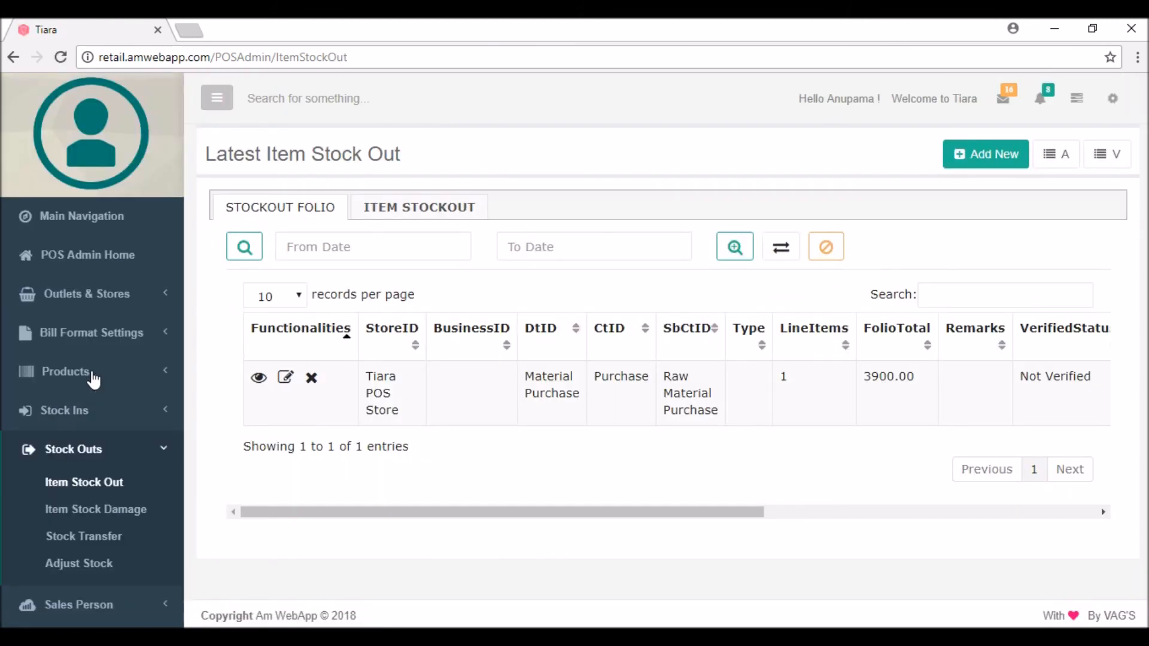
Start a new item stock out for Tiara POS Store with department Maintainence, category Material Purchase and sub-category Raw Material Purchase
{"action": "left_click", "coordinate": [994, 161]}
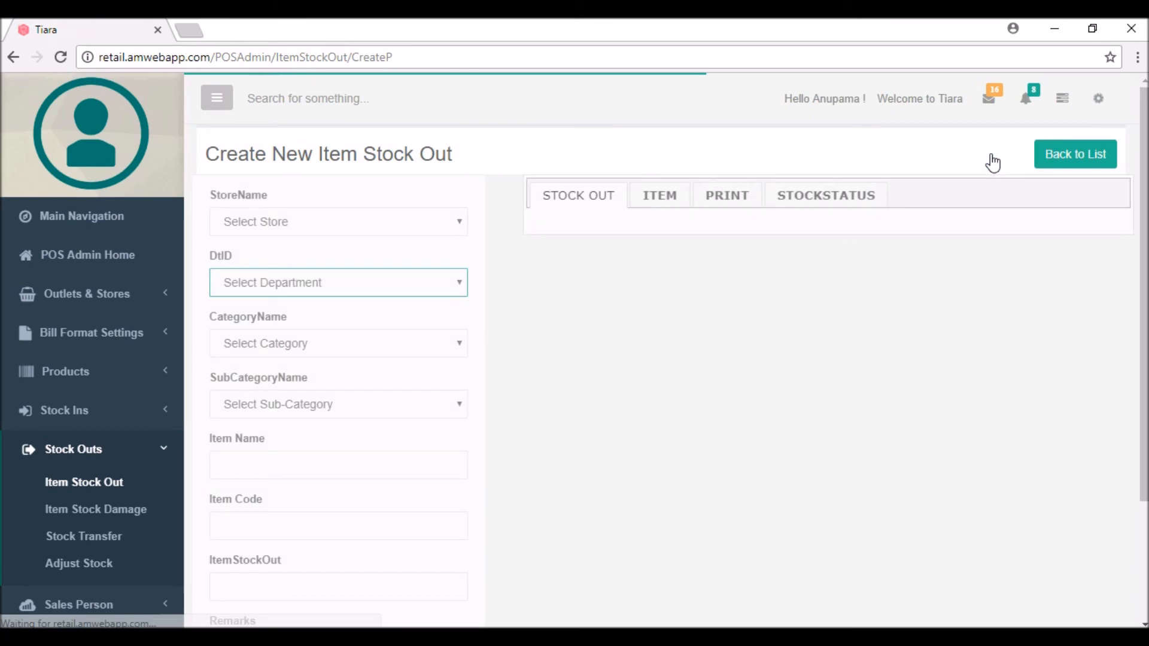
{"action": "left_click", "coordinate": [330, 286]}
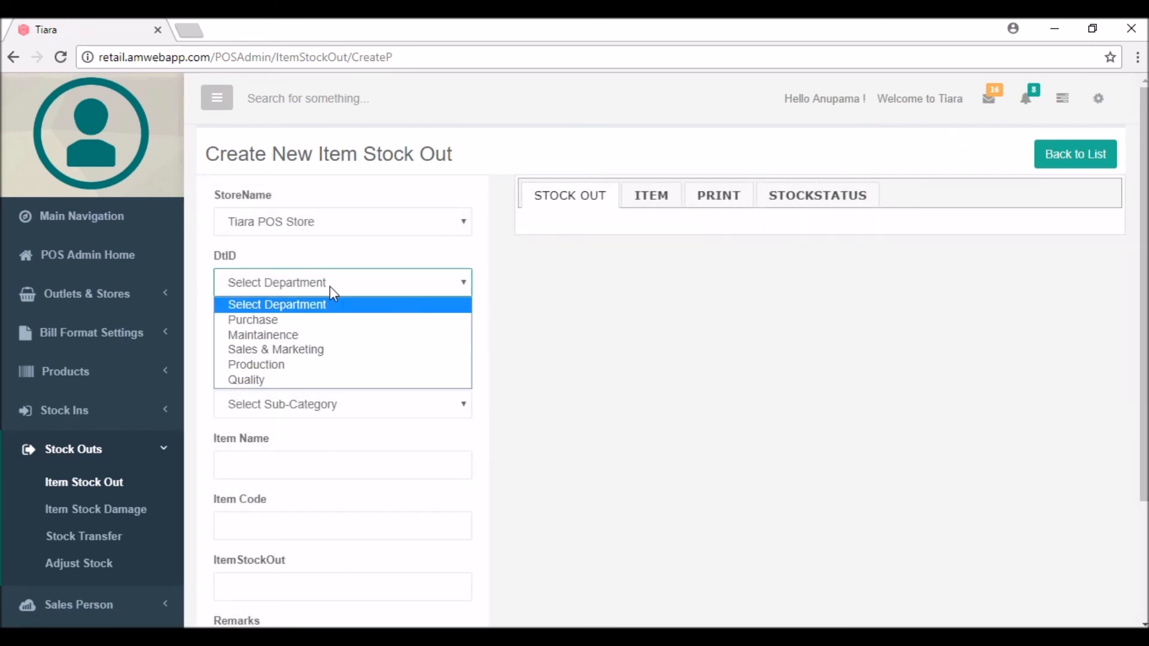
{"action": "left_click", "coordinate": [307, 334]}
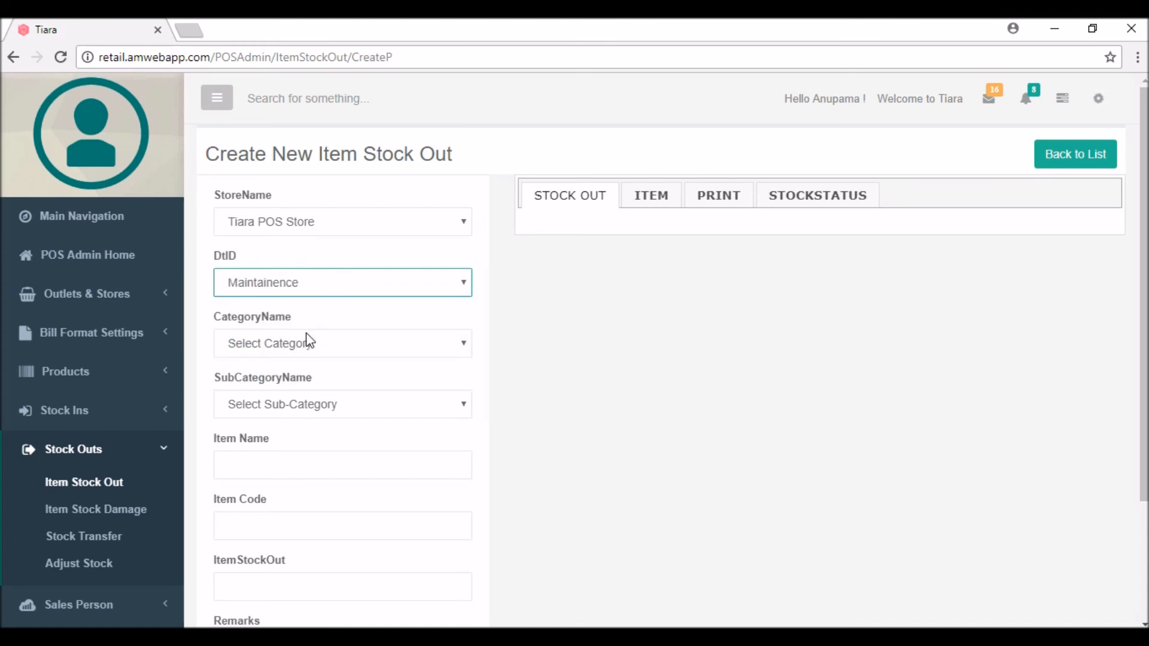
{"action": "left_click", "coordinate": [301, 350]}
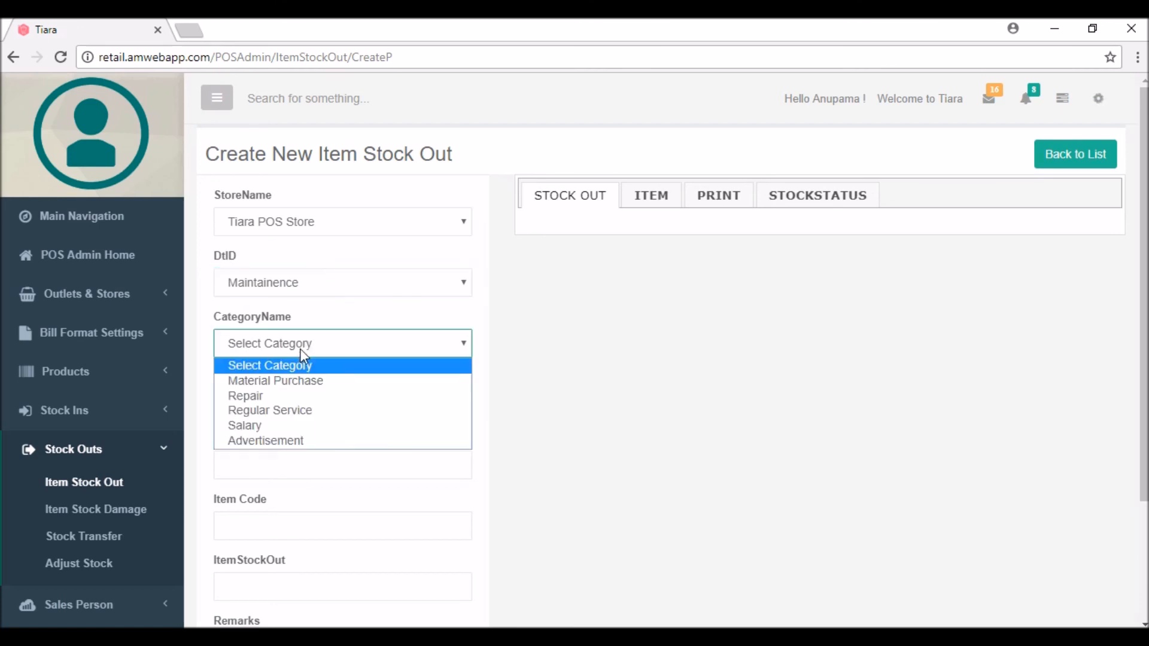
{"action": "left_click", "coordinate": [299, 380]}
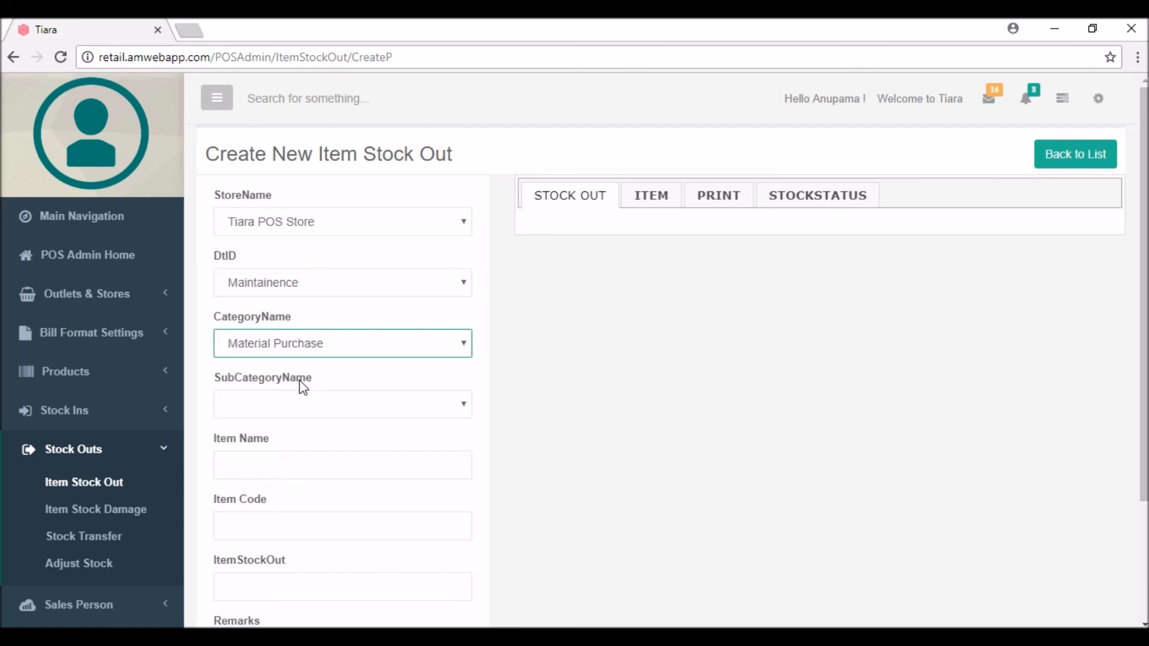
{"action": "left_click", "coordinate": [279, 407]}
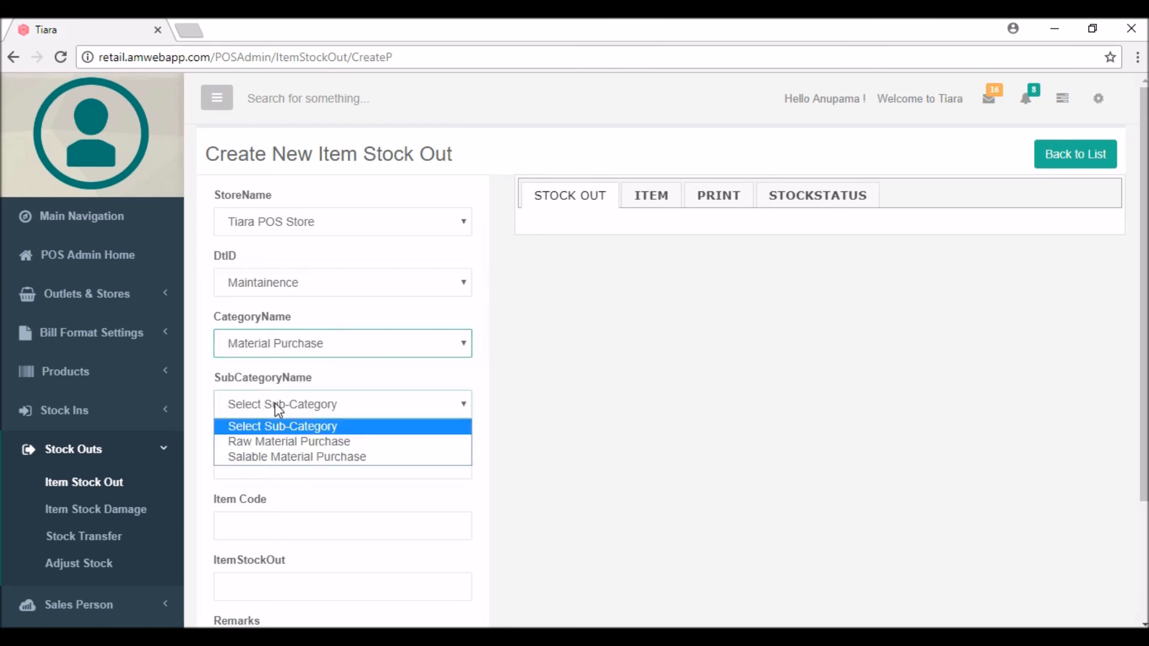
{"action": "left_click", "coordinate": [277, 443]}
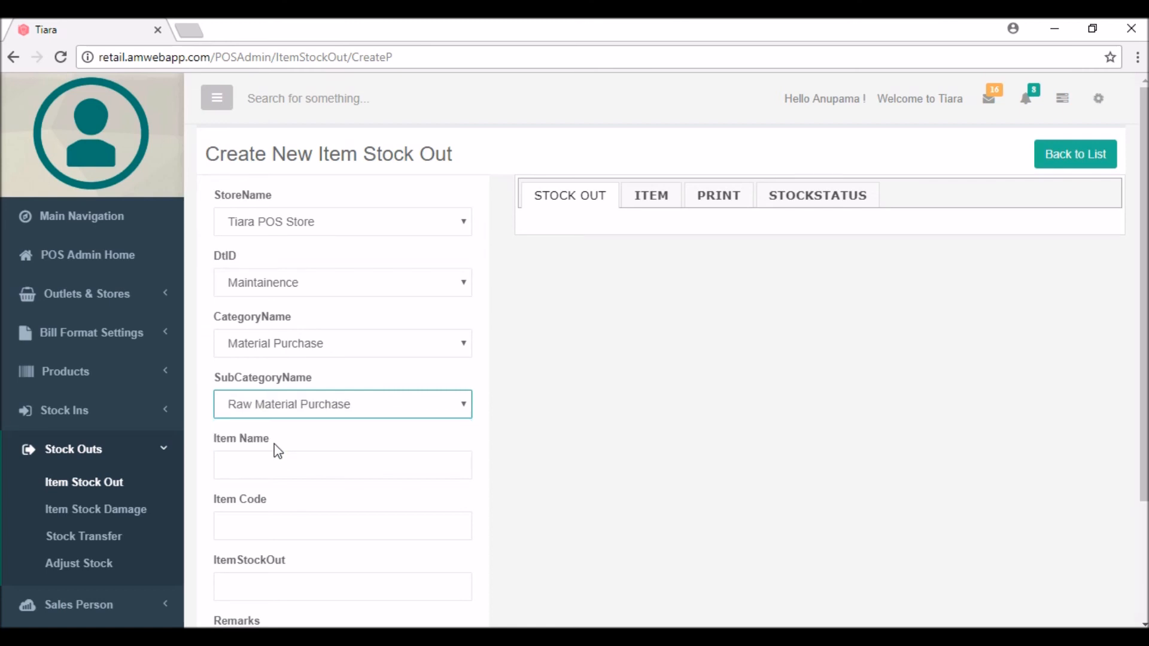
Search for "wat" as the item name and choose the Digital watch with item code 2001 for the stock out
{"action": "left_click", "coordinate": [273, 454]}
{"action": "type", "text": "wat"}
{"action": "left_click", "coordinate": [279, 518]}
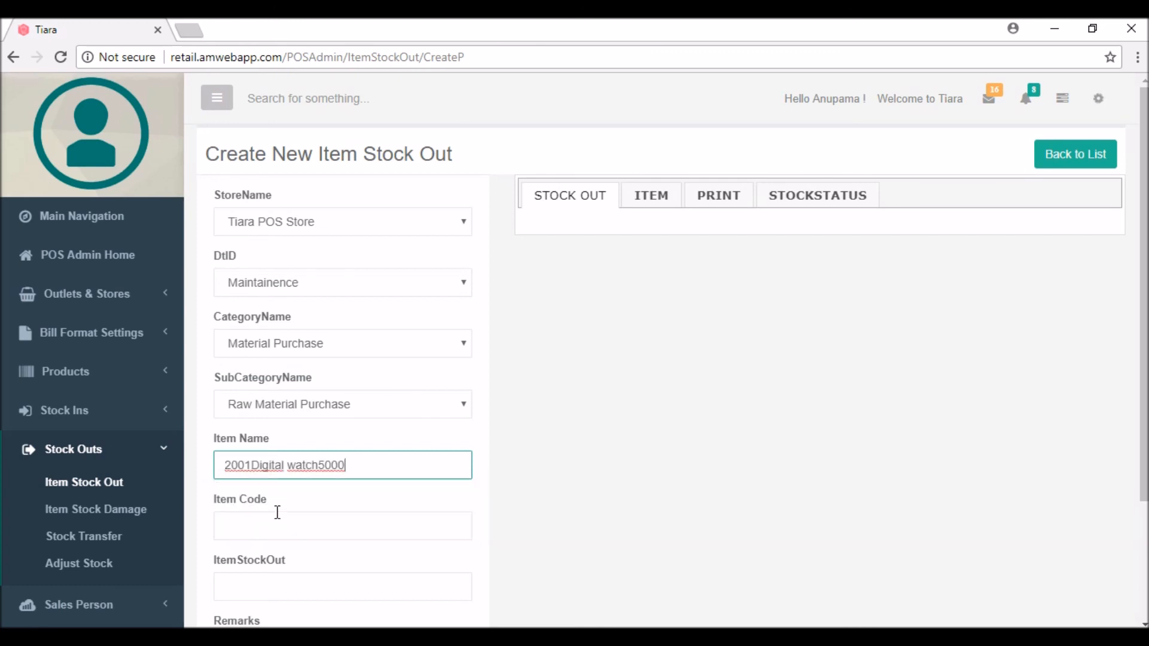
{"action": "left_click", "coordinate": [257, 581]}
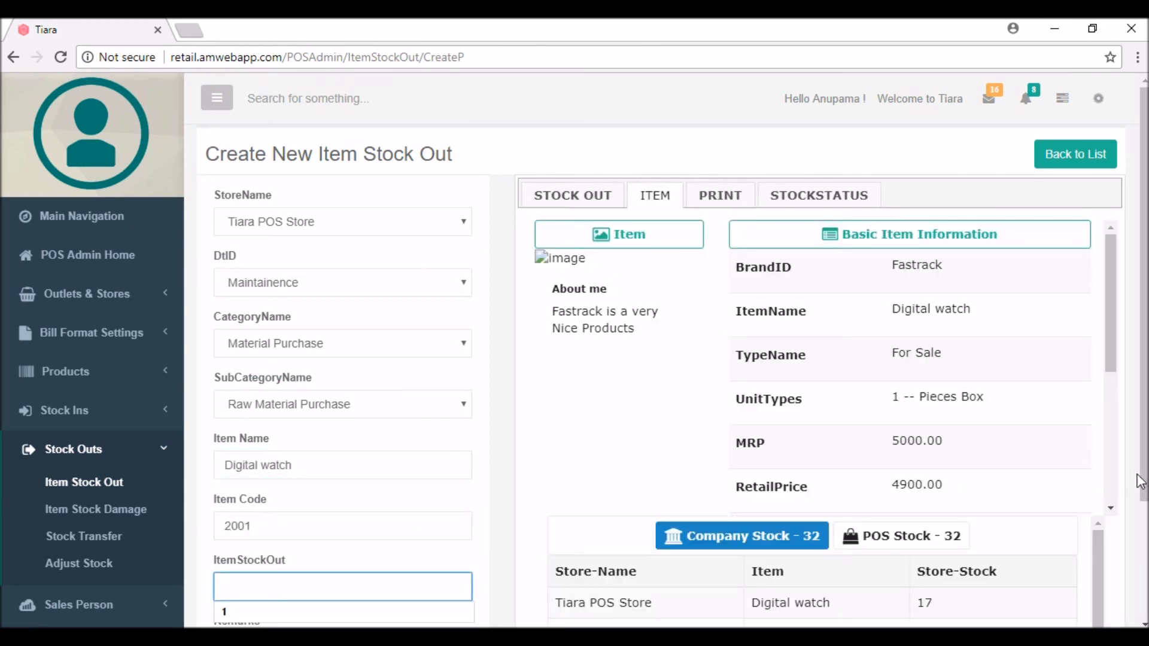
{"action": "left_click_drag", "start_coordinate": [1145, 483], "coordinate": [1144, 517]}
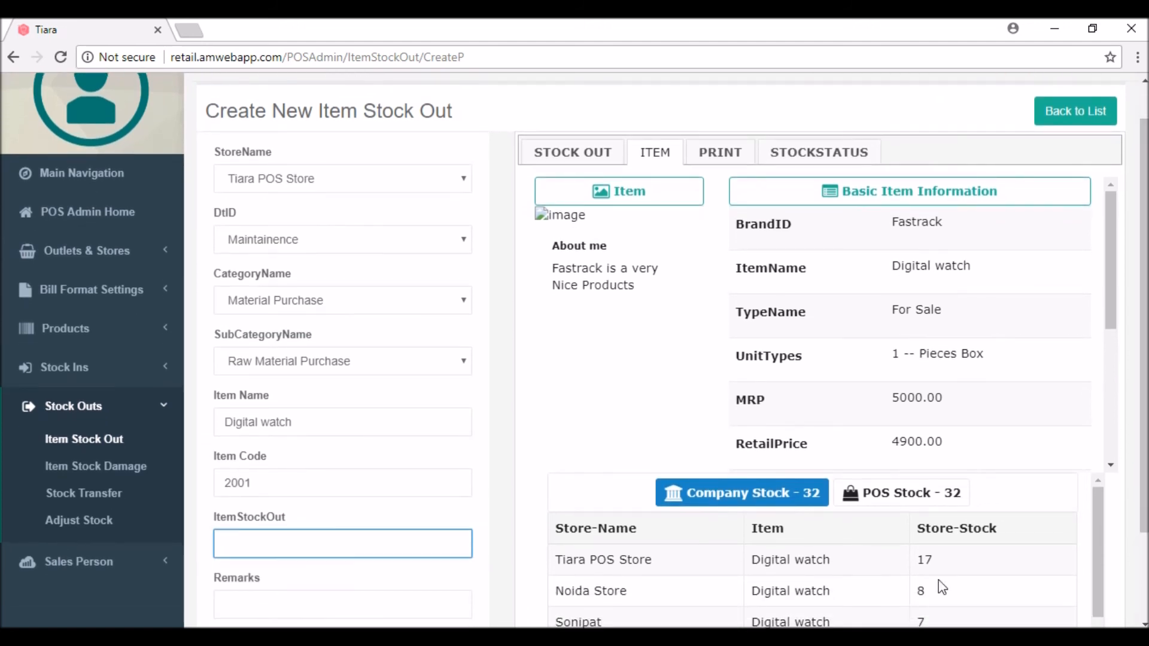
Set the stock-out quantity of the Digital watch to 5 and record the stock out
{"action": "left_click", "coordinate": [248, 545]}
{"action": "type", "text": "5"}
{"action": "left_click", "coordinate": [344, 506]}
{"action": "scroll", "coordinate": [348, 508], "scroll_direction": "down", "scroll_amount": 1}
{"action": "scroll", "coordinate": [350, 512], "scroll_direction": "down", "scroll_amount": 1}
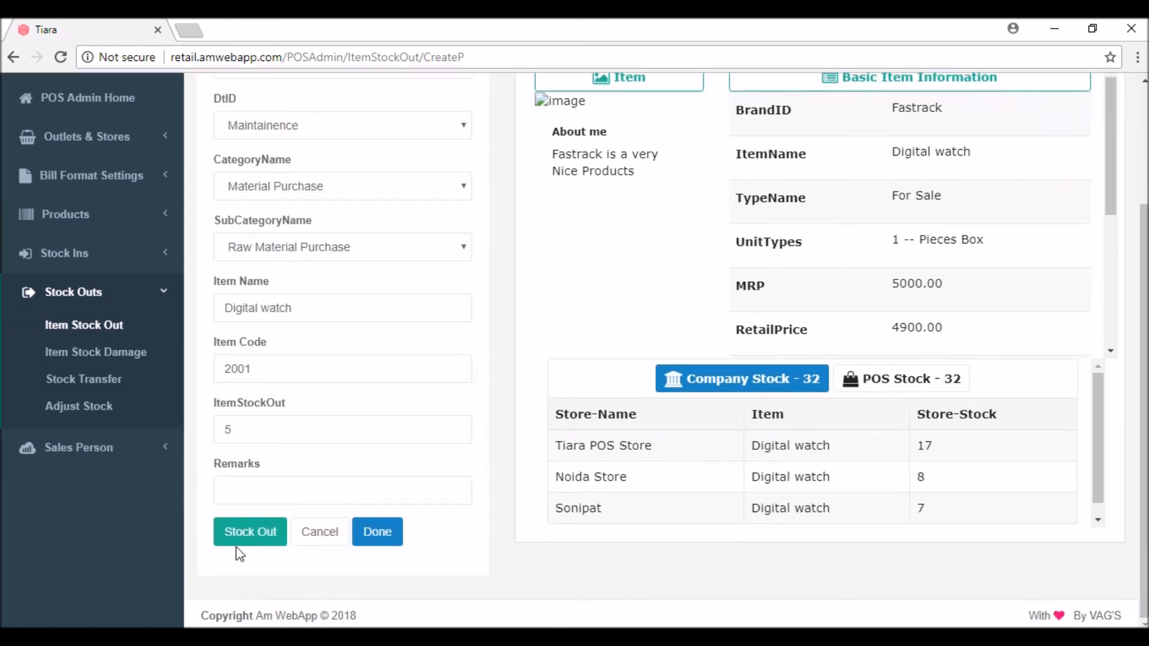
{"action": "left_click", "coordinate": [244, 537]}
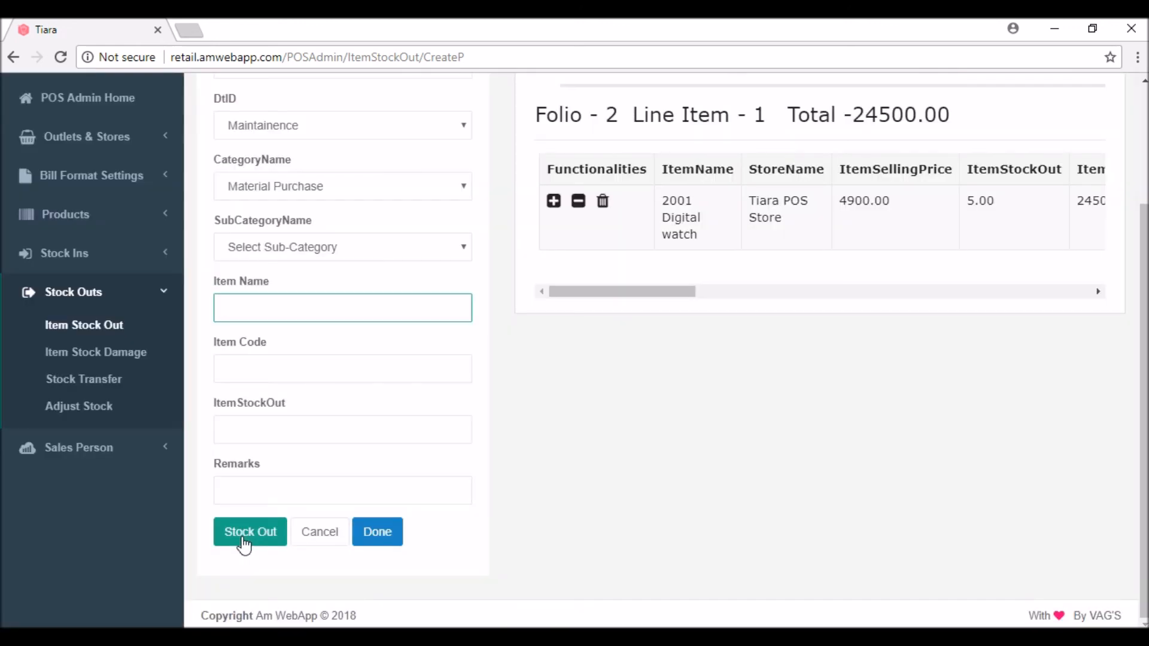
Review the new stock-out line item and check the Digital watch's stock status by store
{"action": "left_click", "coordinate": [951, 385]}
{"action": "scroll", "coordinate": [954, 387], "scroll_direction": "up", "scroll_amount": 1}
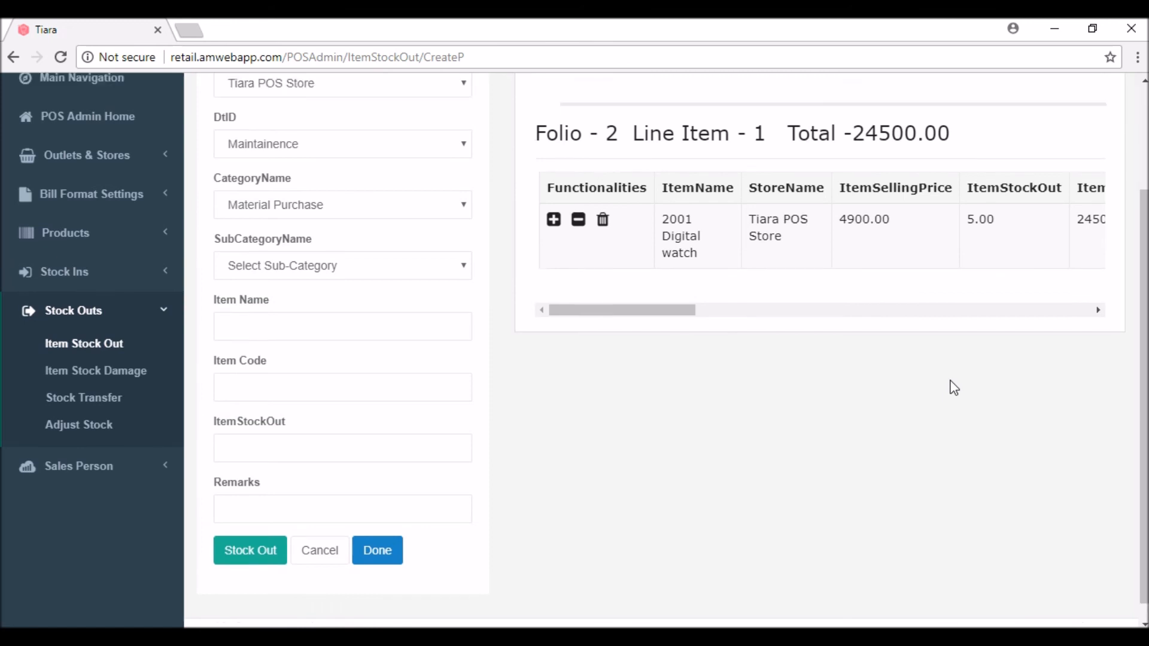
{"action": "scroll", "coordinate": [955, 388], "scroll_direction": "up", "scroll_amount": 2}
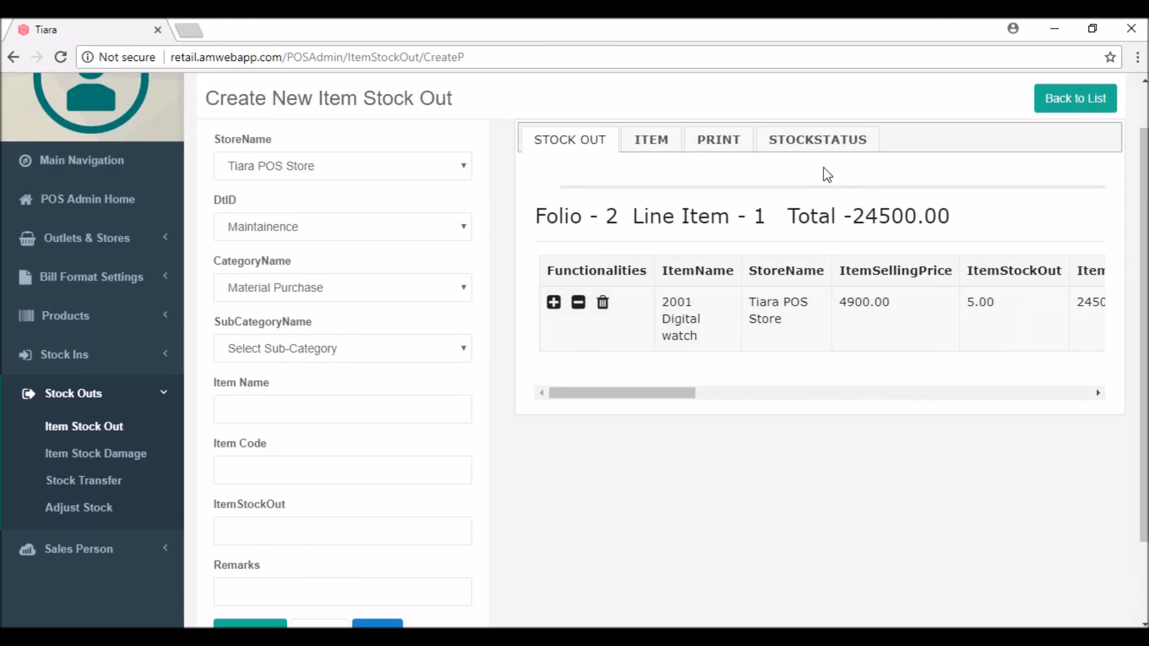
{"action": "left_click", "coordinate": [817, 143]}
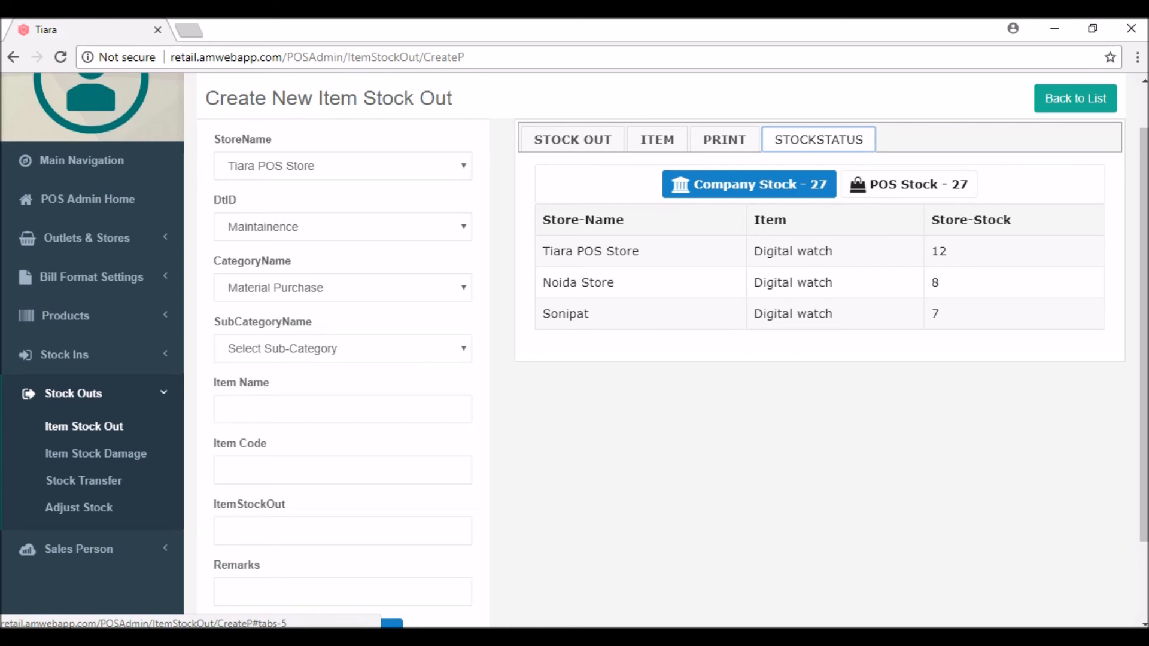
Switch to the STOCK OUT.PNG diagram in Photos, circle the Rs.8000 sales amount and the Stock Out boxes, and draw a check mark on Profit
{"action": "mouse_move", "coordinate": [641, 638]}
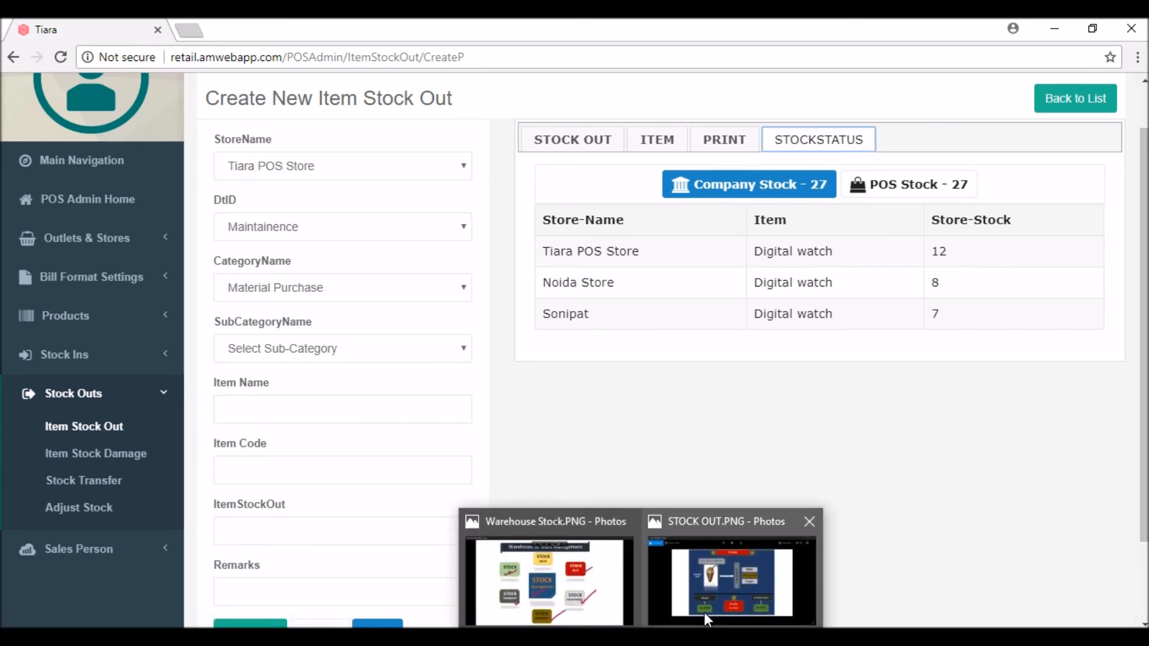
{"action": "left_click", "coordinate": [729, 599]}
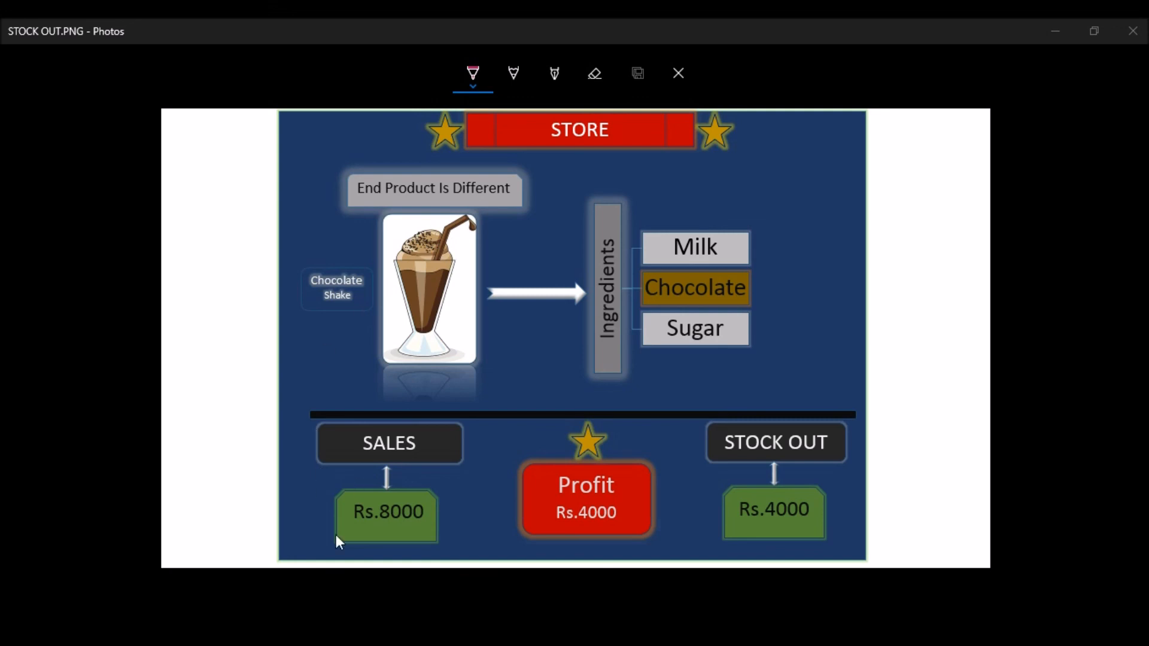
{"action": "mouse_move", "coordinate": [363, 476]}
{"action": "left_mouse_down"}
{"action": "mouse_move", "coordinate": [312, 514]}
{"action": "mouse_move", "coordinate": [421, 563]}
{"action": "left_mouse_up"}
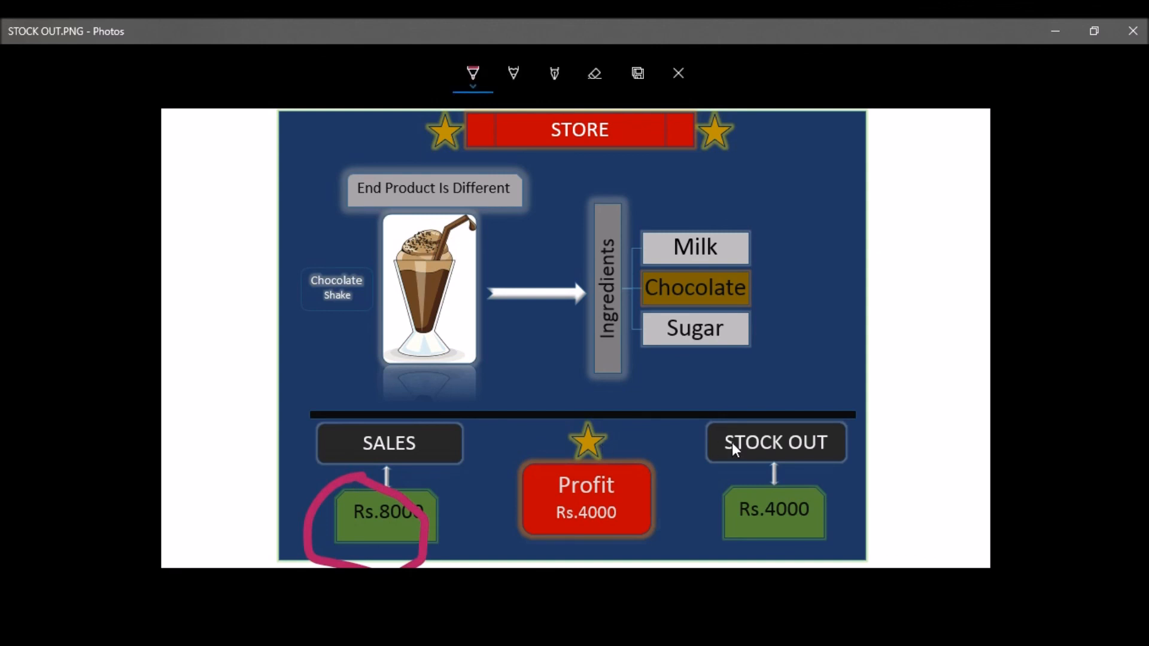
{"action": "mouse_move", "coordinate": [768, 422]}
{"action": "left_mouse_down"}
{"action": "mouse_move", "coordinate": [687, 472]}
{"action": "mouse_move", "coordinate": [841, 533]}
{"action": "mouse_move", "coordinate": [781, 401]}
{"action": "left_mouse_up"}
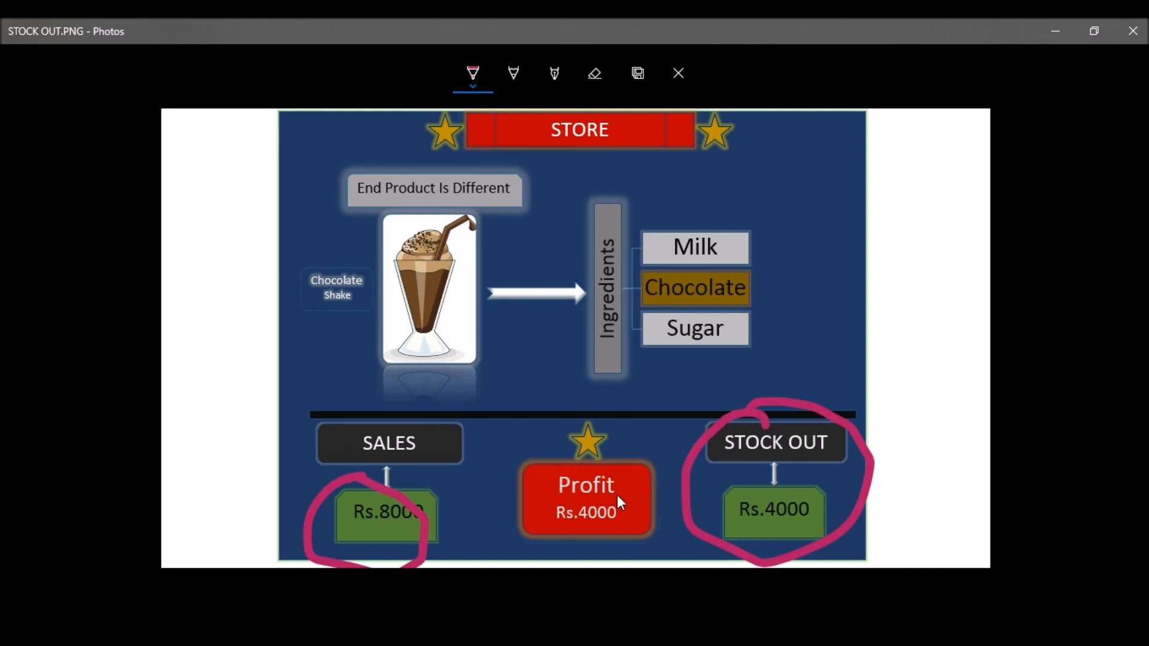
{"action": "left_click_drag", "start_coordinate": [617, 494], "coordinate": [619, 504]}
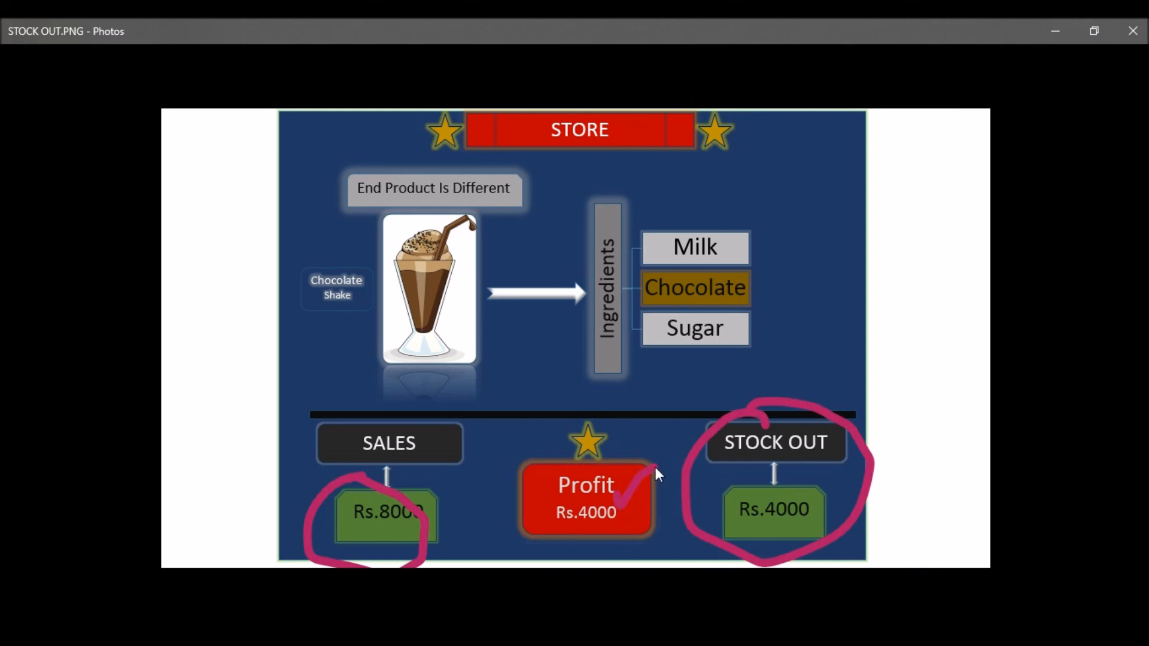